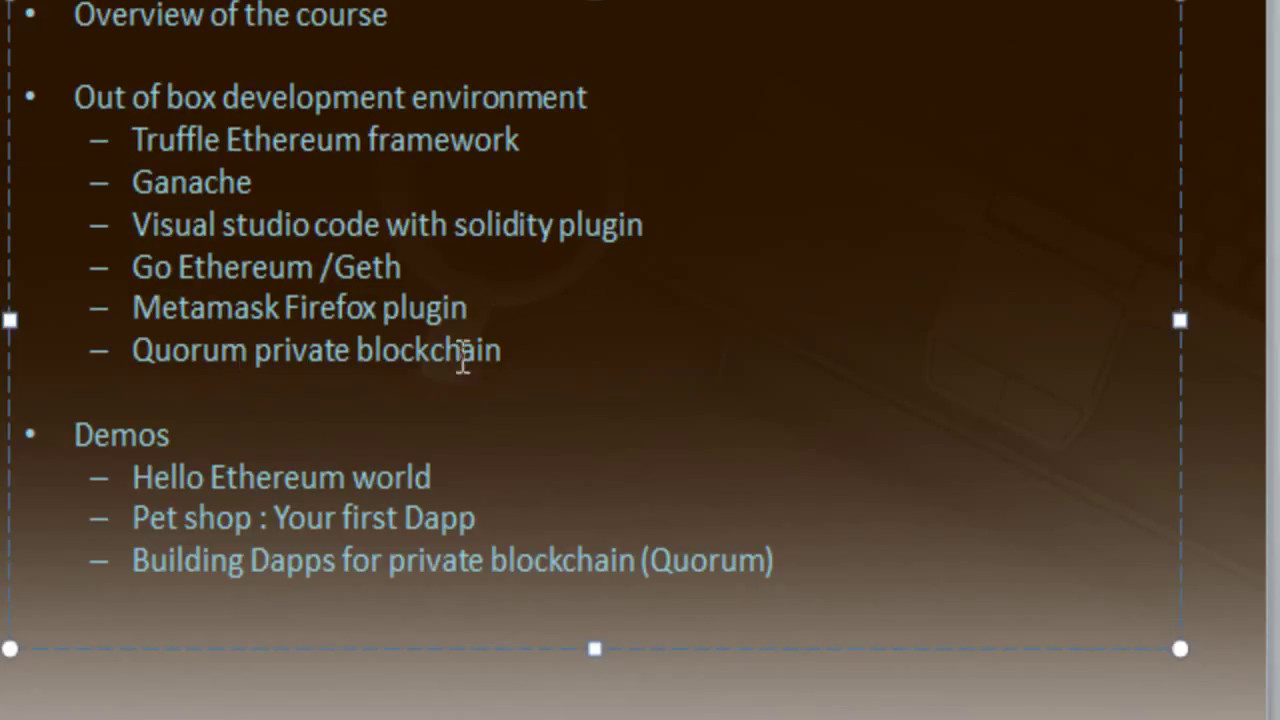
# - Highlight the six tool bullets, Truffle through Quorum, on slide 2, then clear the highlight
pyautogui.click(531, 349)
pyautogui.moveTo(531, 349); pyautogui.dragTo(60, 122)
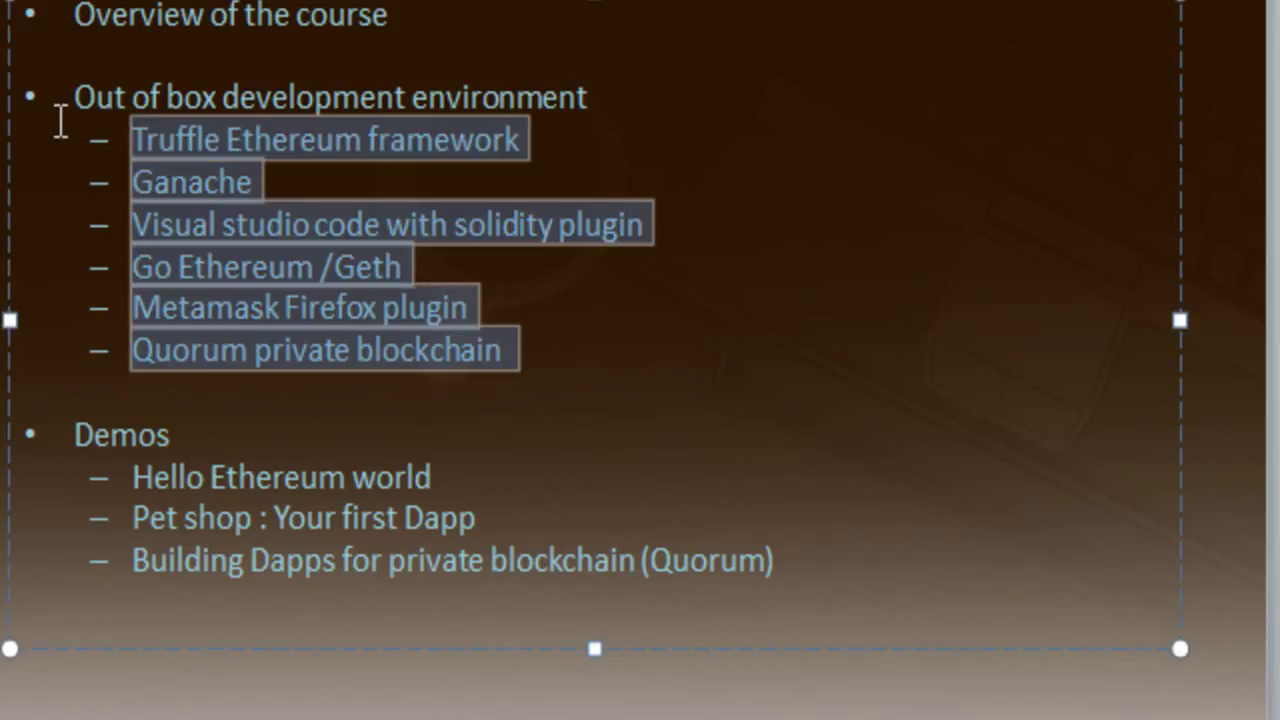
pyautogui.click(513, 364)
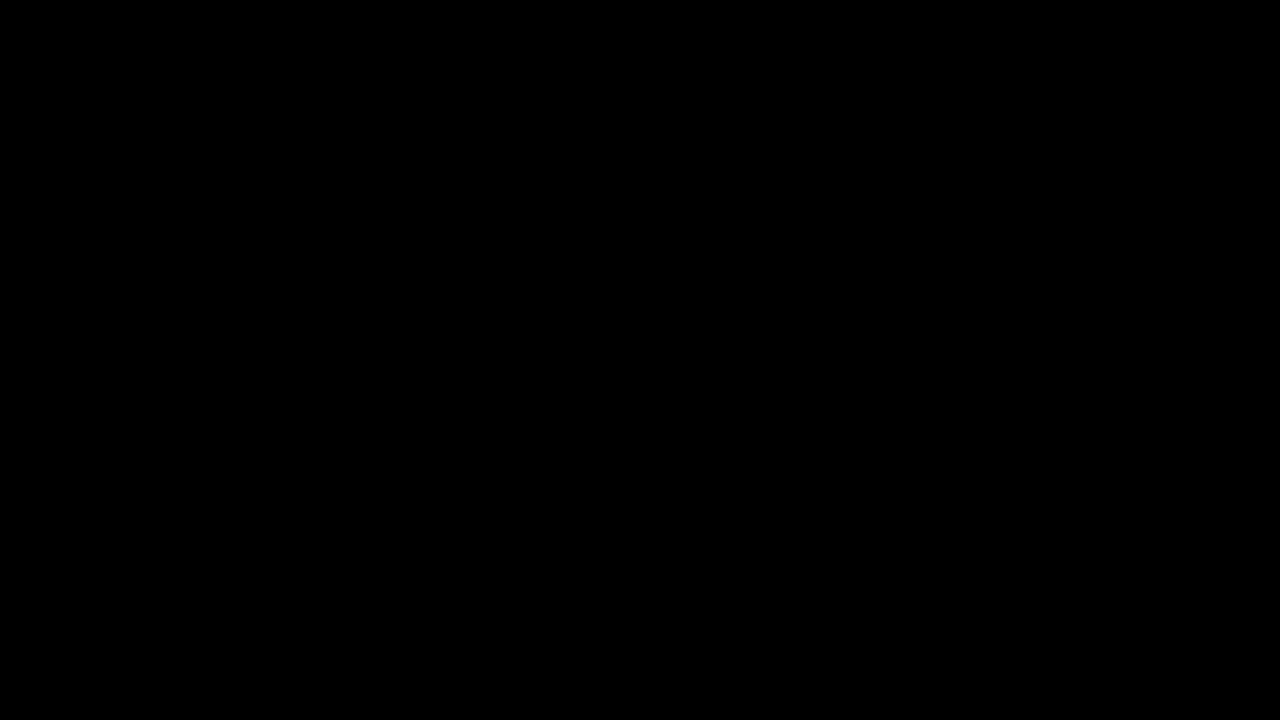
# - Minimize the terminal and point out the Visual Studio Code, ganache AppImage and Firefox desktop shortcuts
pyautogui.click(1227, 49)
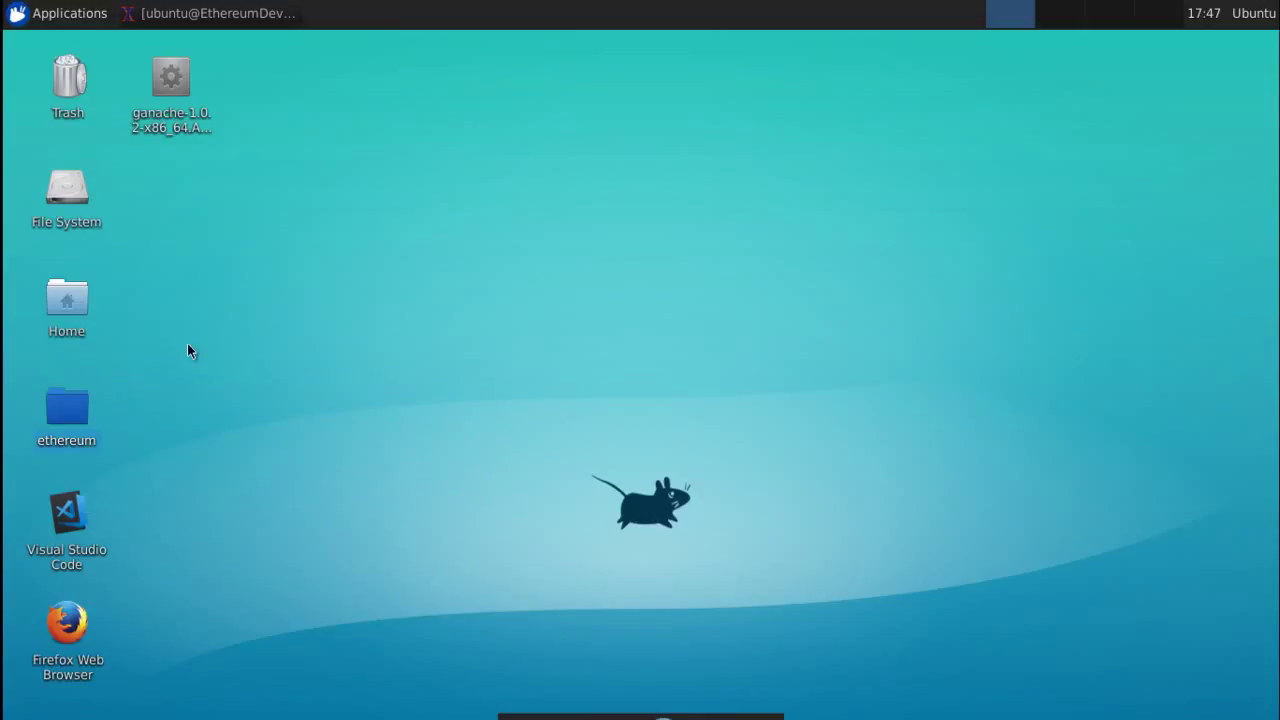
pyautogui.click(76, 514)
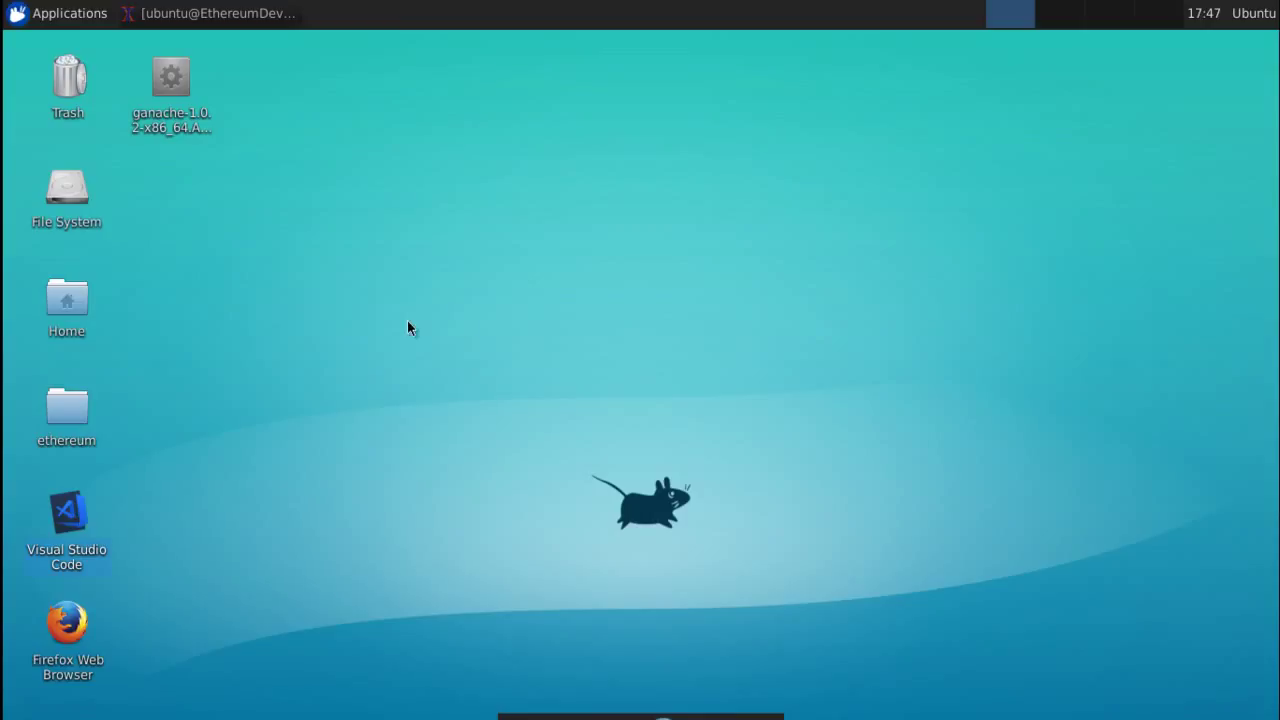
pyautogui.click(168, 90)
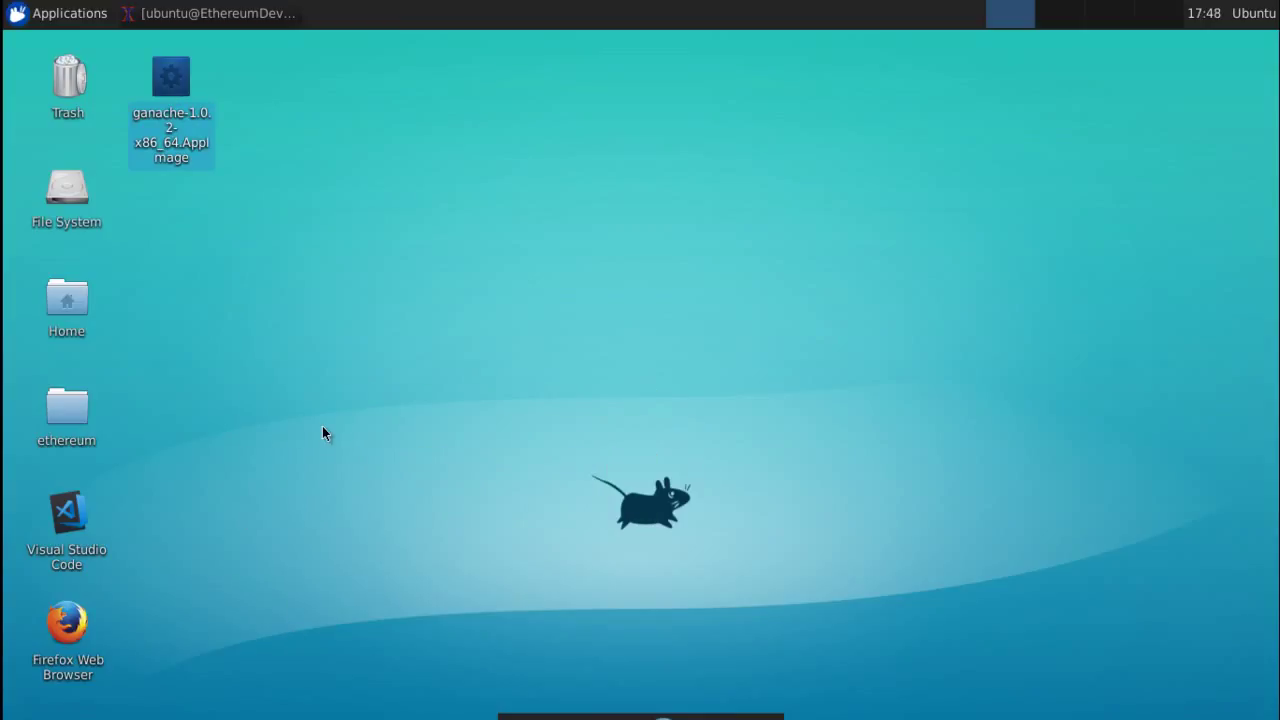
pyautogui.click(57, 641)
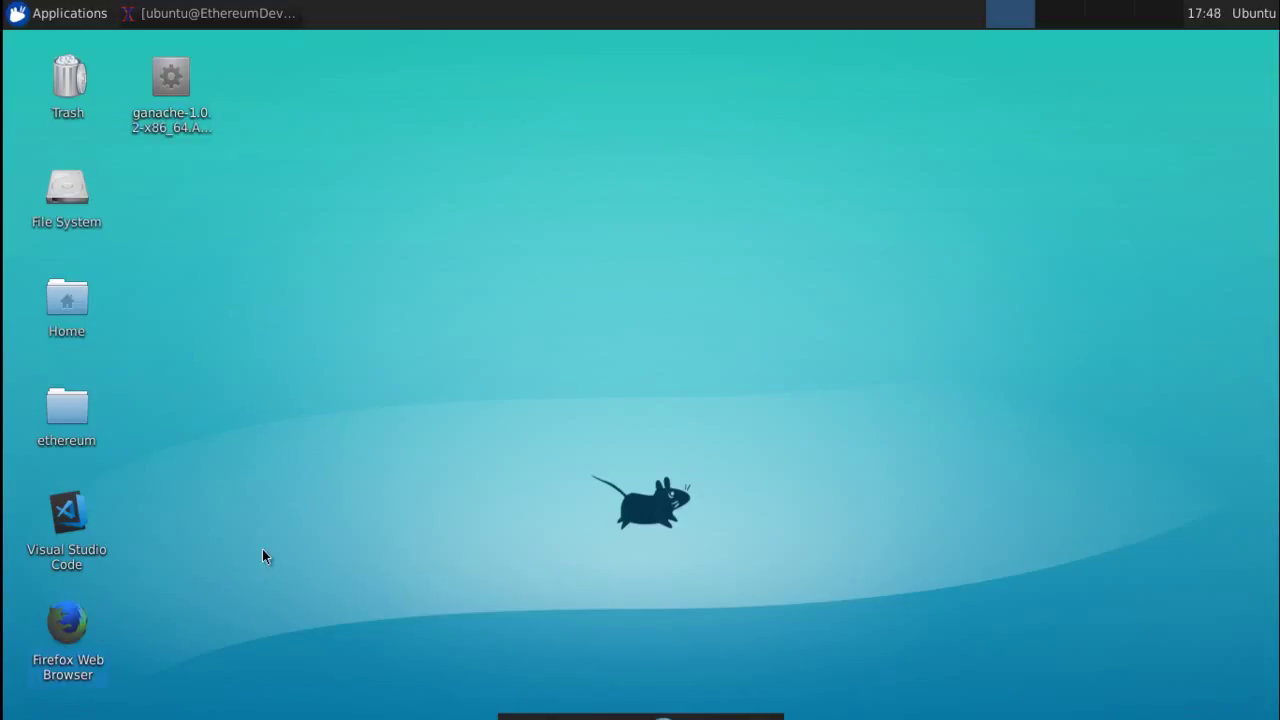
pyautogui.click(312, 434)
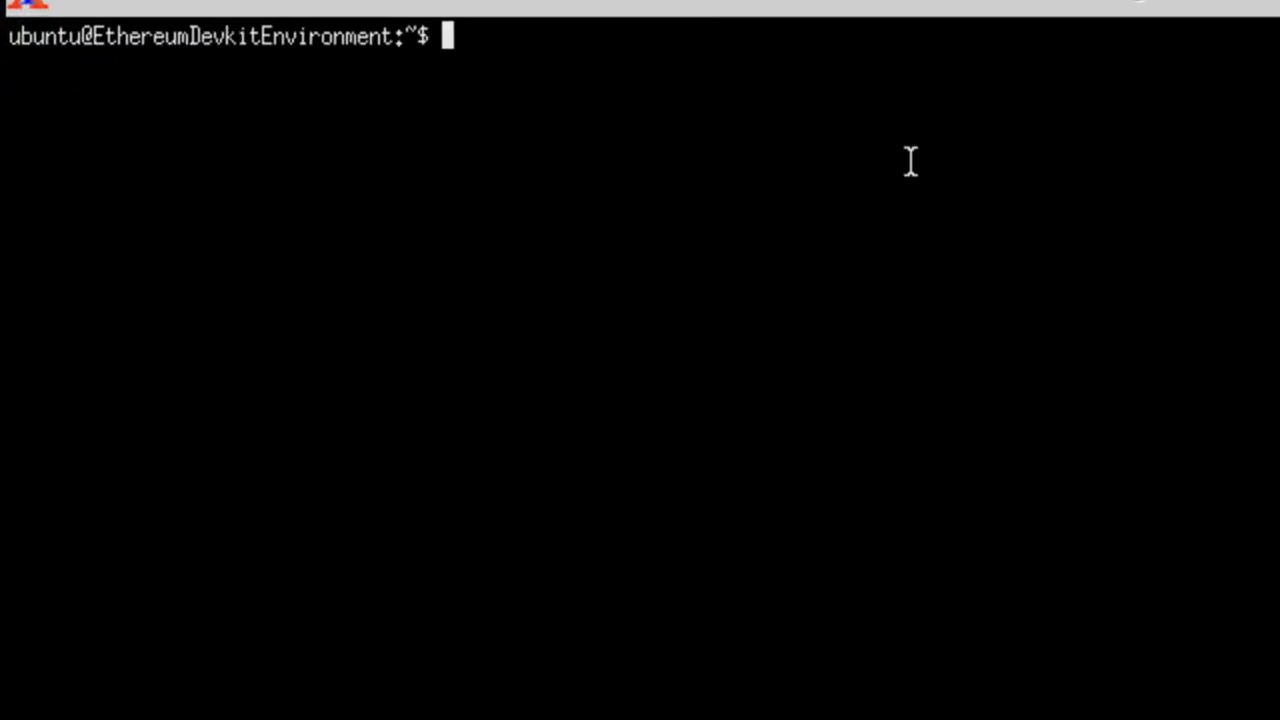
# - Run truffle to print Truffle v4.1.3's command list, highlight it, then minimize the remote desktop
pyautogui.write('truffle')
pyautogui.press('Return')
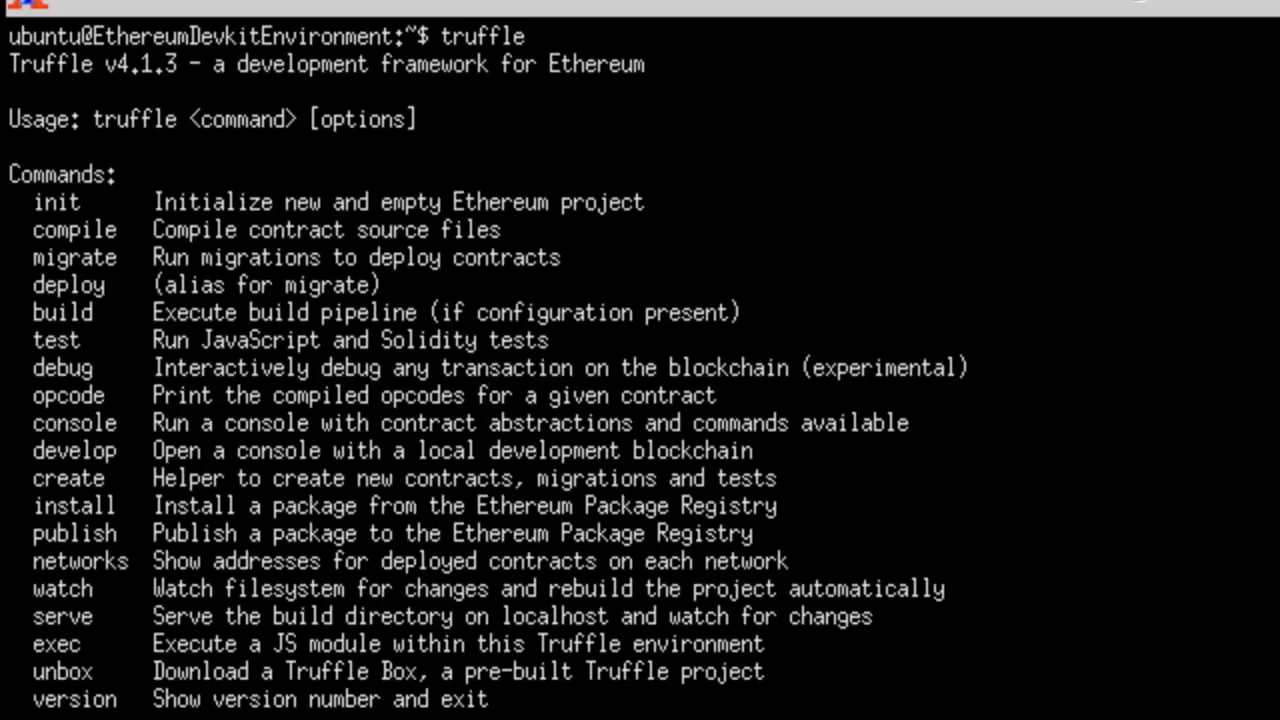
pyautogui.moveTo(4, 79); pyautogui.dragTo(308, 414)
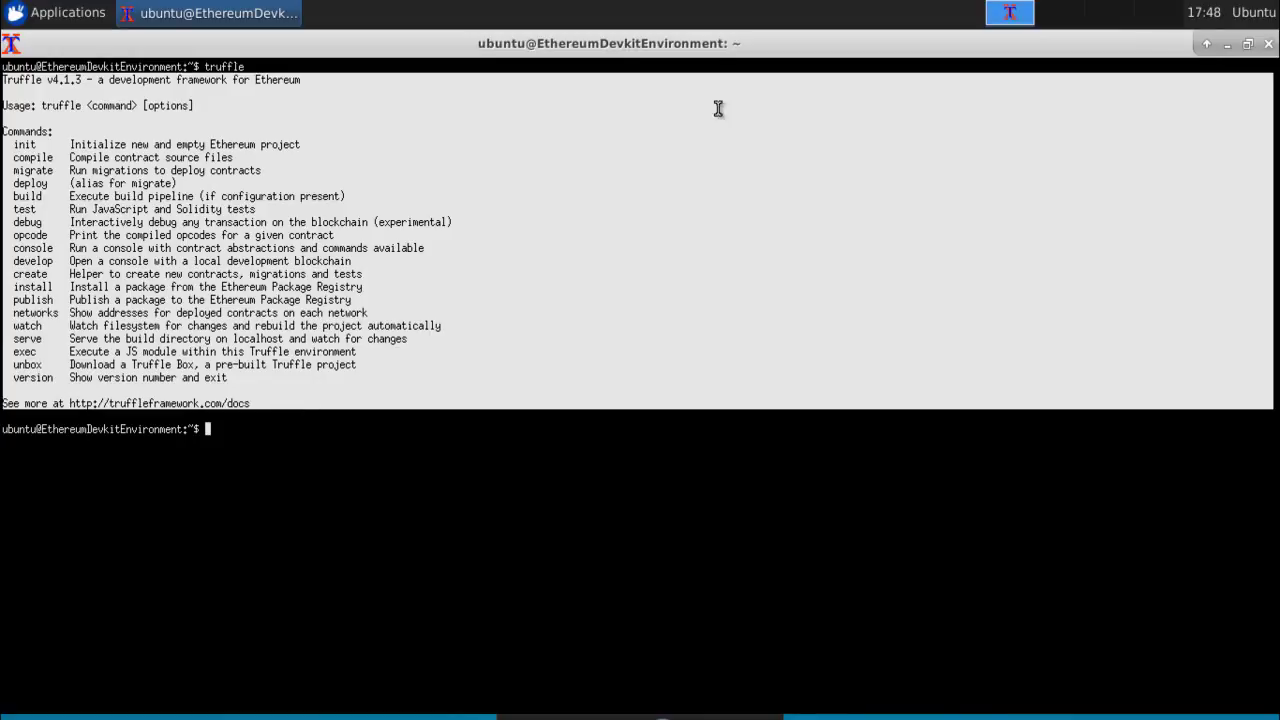
pyautogui.moveTo(757, 5)
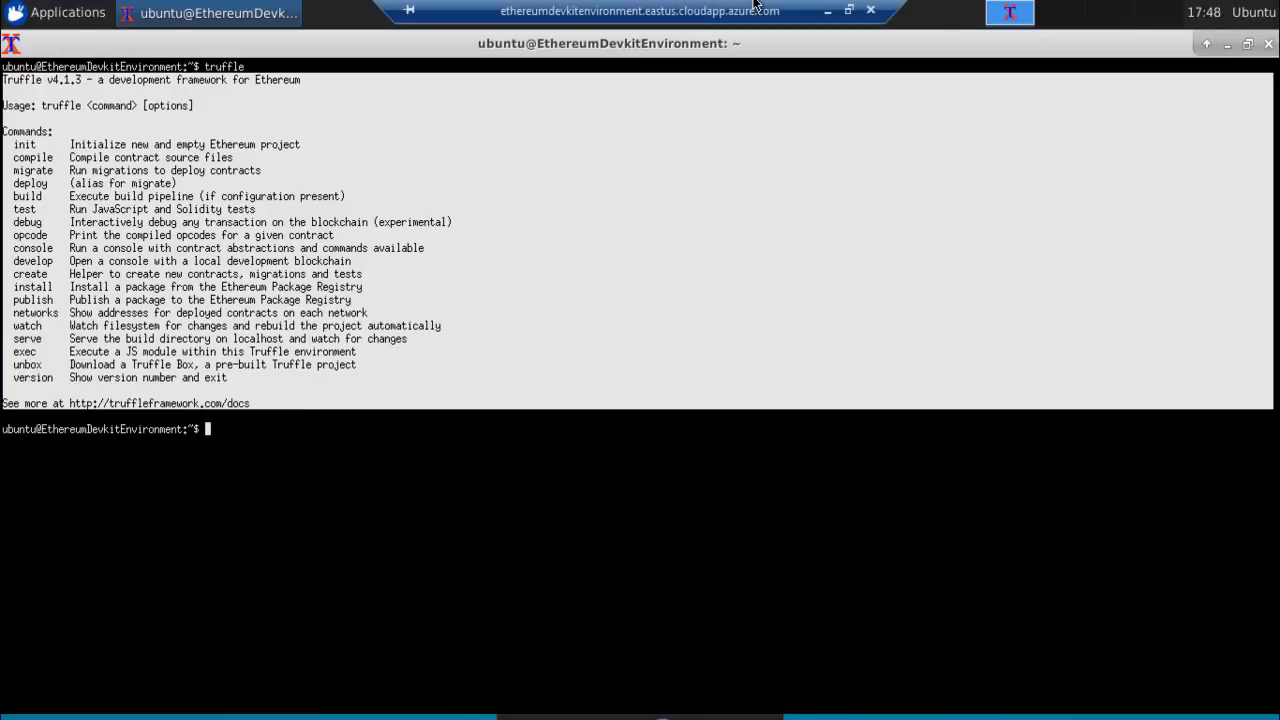
pyautogui.click(827, 17)
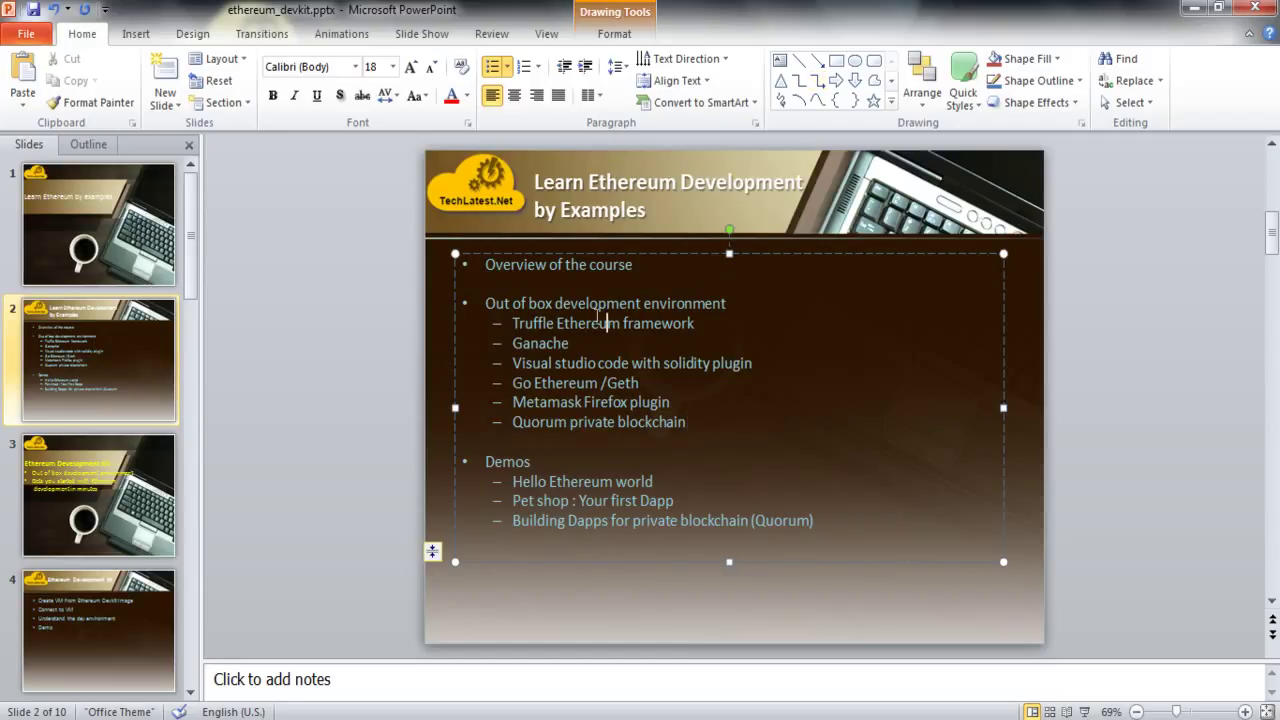
# - Highlight the Truffle through Quorum bullets, then switch to the Azure Marketplace browser window
pyautogui.moveTo(511, 323); pyautogui.dragTo(707, 426)
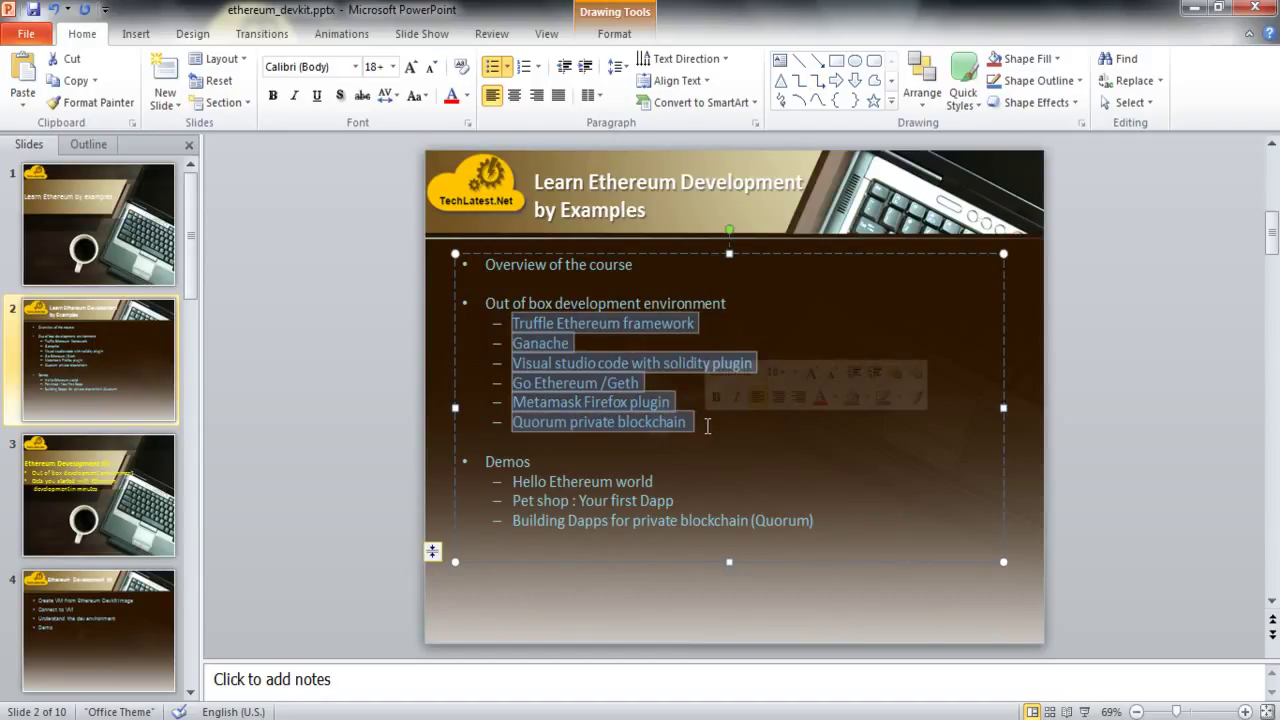
pyautogui.hotkey('alt', 'Tab')
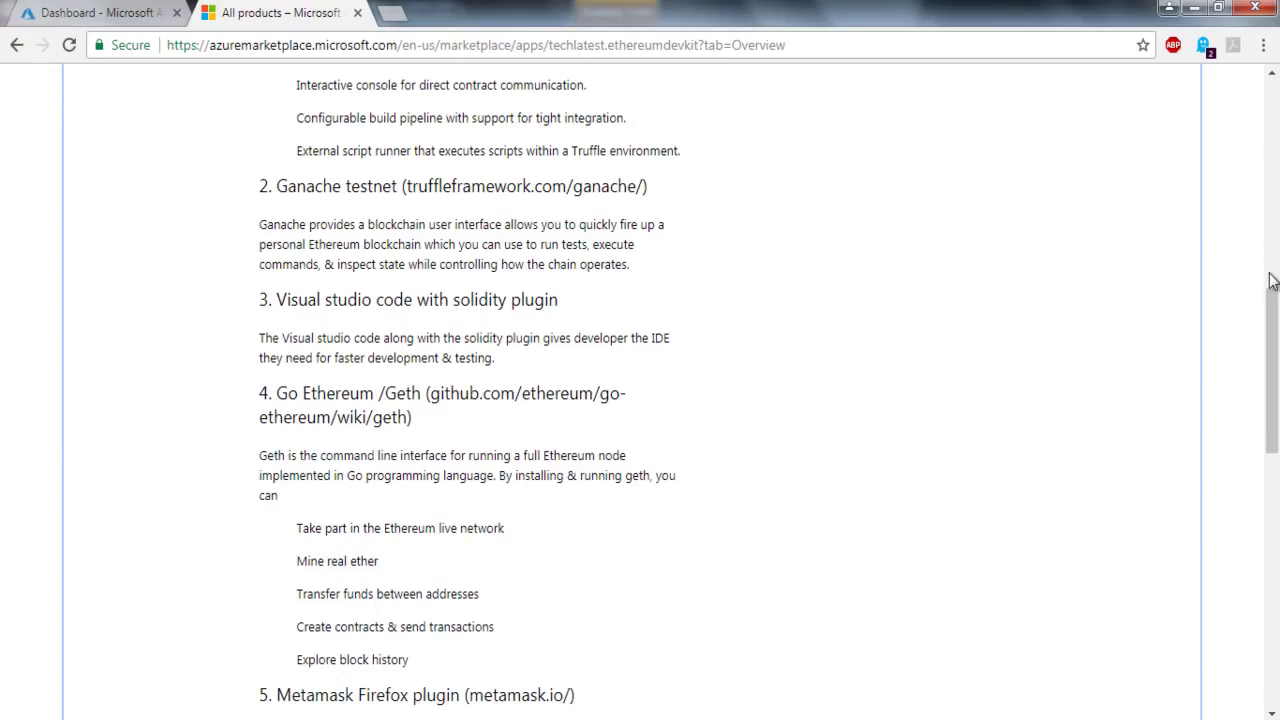
# - Trim the web address to load the Azure Marketplace home page
pyautogui.scroll(6, 512, 106)
pyautogui.moveTo(405, 45); pyautogui.dragTo(790, 45)
pyautogui.press('BackSpace')
pyautogui.press('Return')
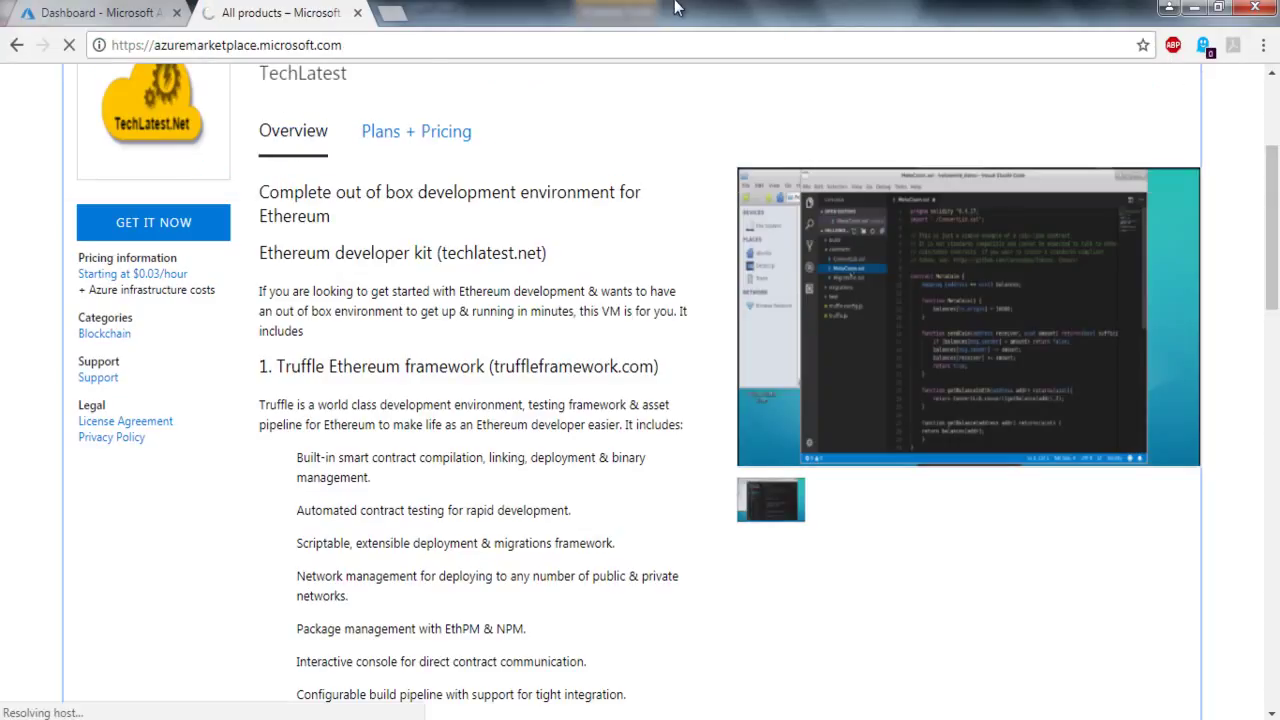
# - Search Azure Marketplace for 'techlatest'
pyautogui.click(193, 46)
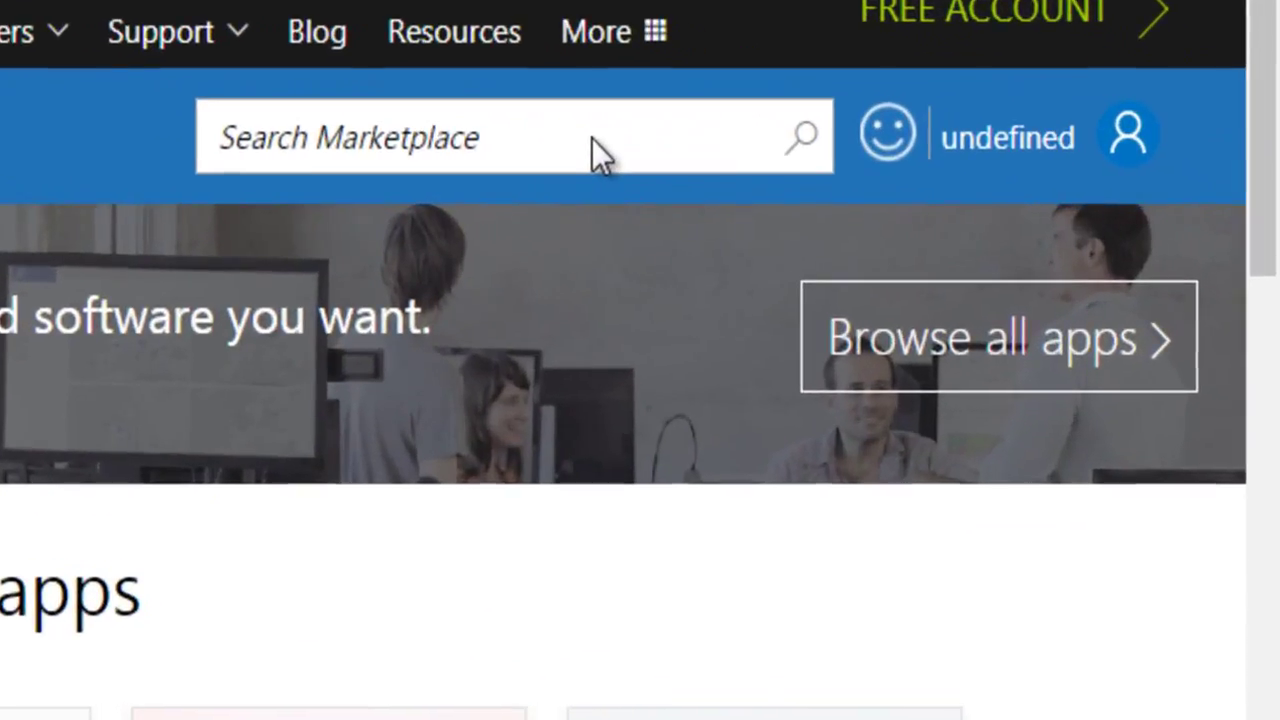
pyautogui.click(957, 186)
pyautogui.write('tec h')
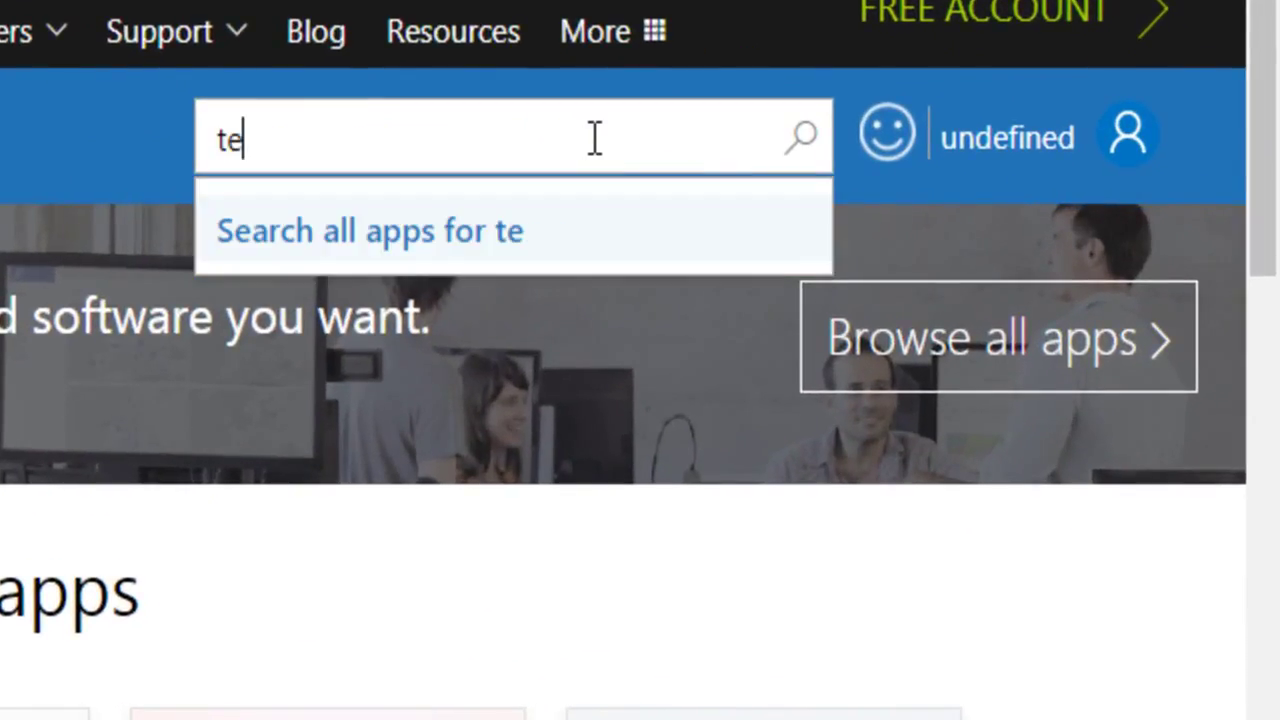
pyautogui.press('BackSpace')
pyautogui.press('BackSpace')
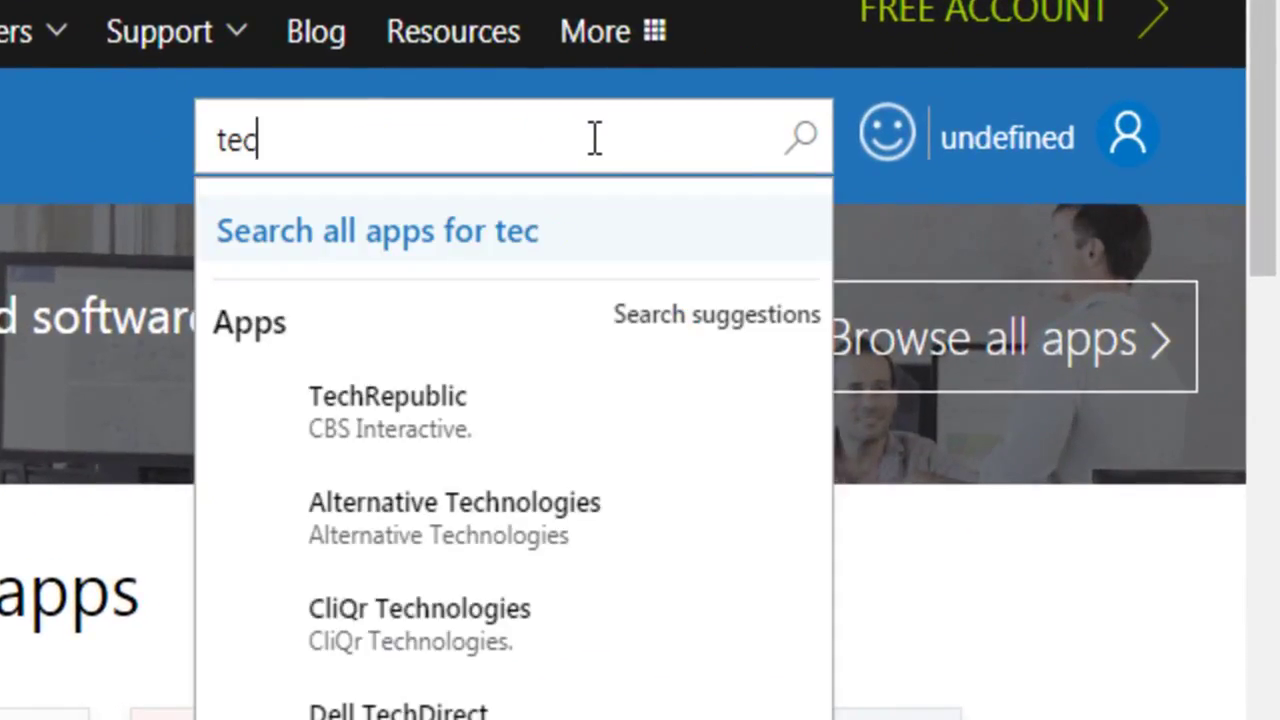
pyautogui.write('hlatest')
pyautogui.press('Return')
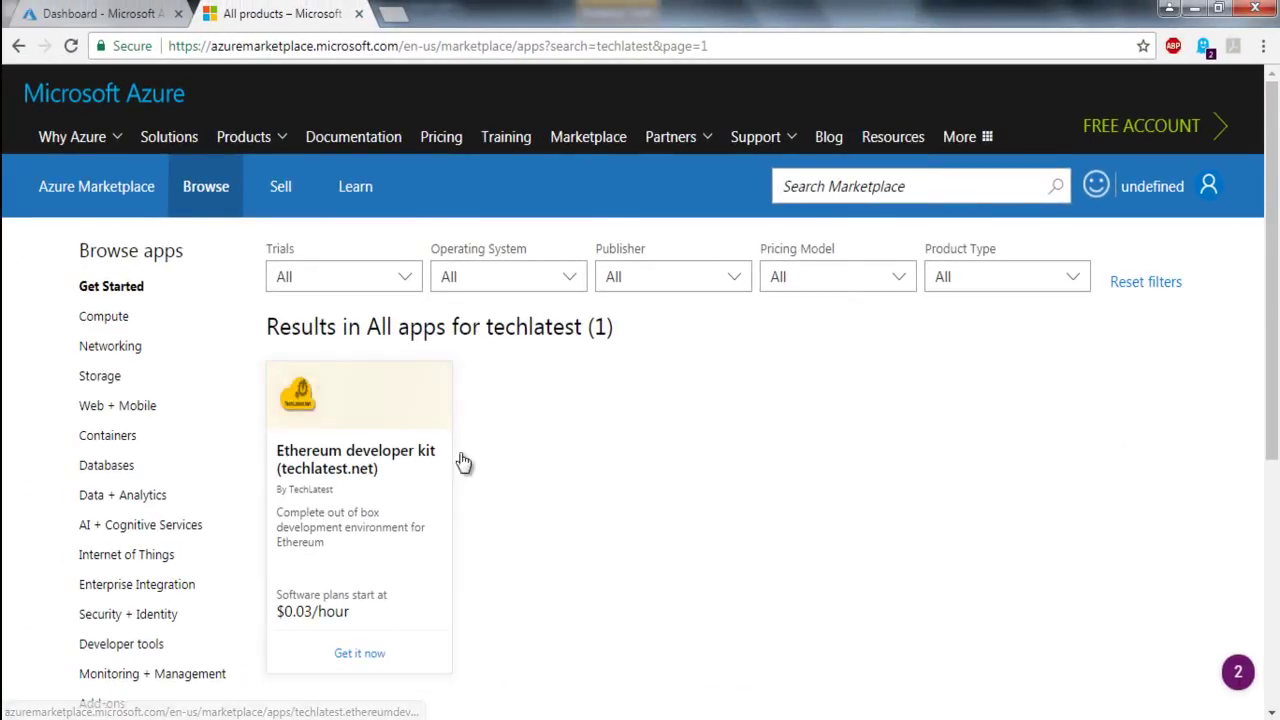
# - Open the Ethereum developer kit listing and scroll its overview to the metamask.io heading
pyautogui.moveTo(391, 466); pyautogui.dragTo(350, 455)
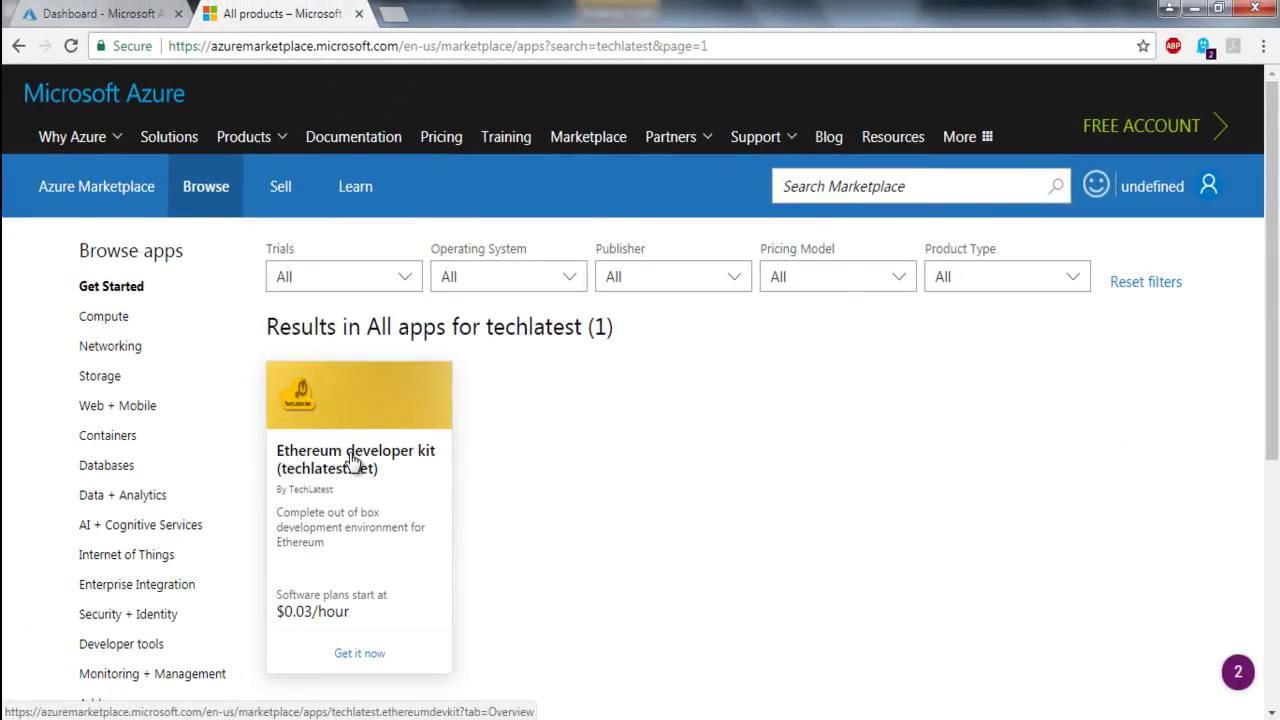
pyautogui.click(350, 455)
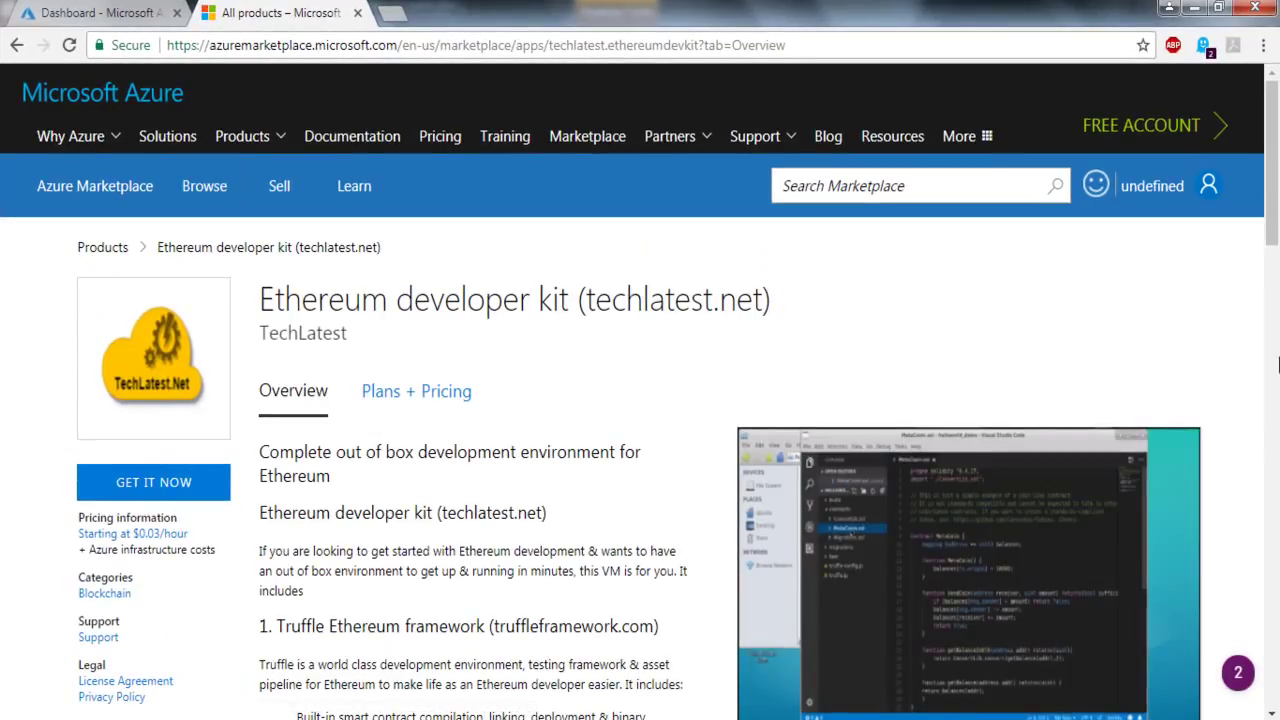
pyautogui.moveTo(1275, 230); pyautogui.dragTo(1276, 335)
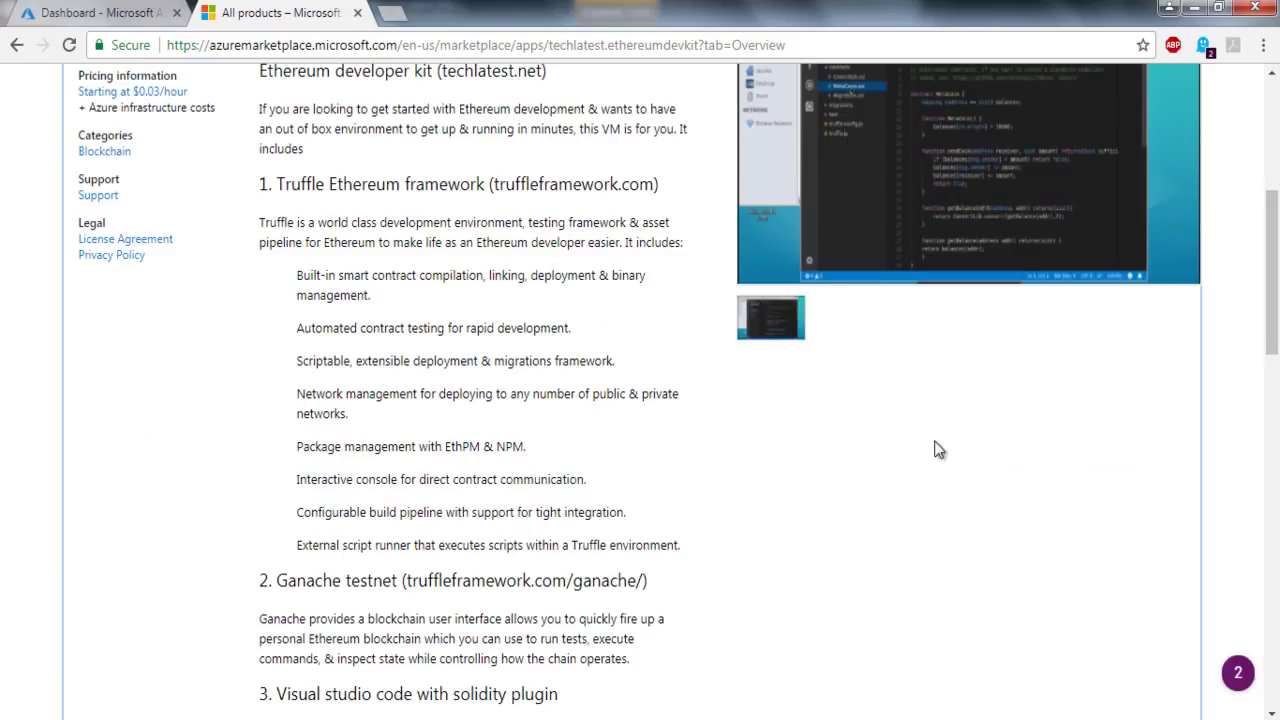
pyautogui.moveTo(1276, 330); pyautogui.dragTo(1276, 492)
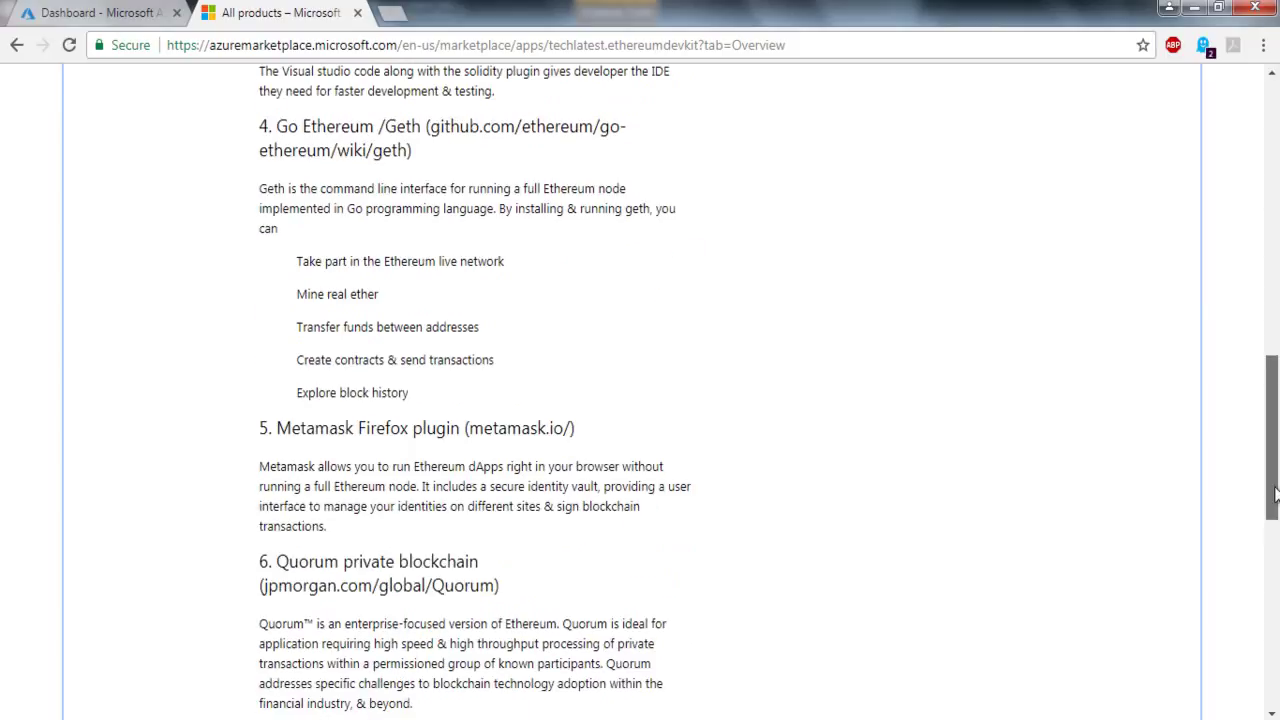
pyautogui.moveTo(577, 428); pyautogui.dragTo(476, 424)
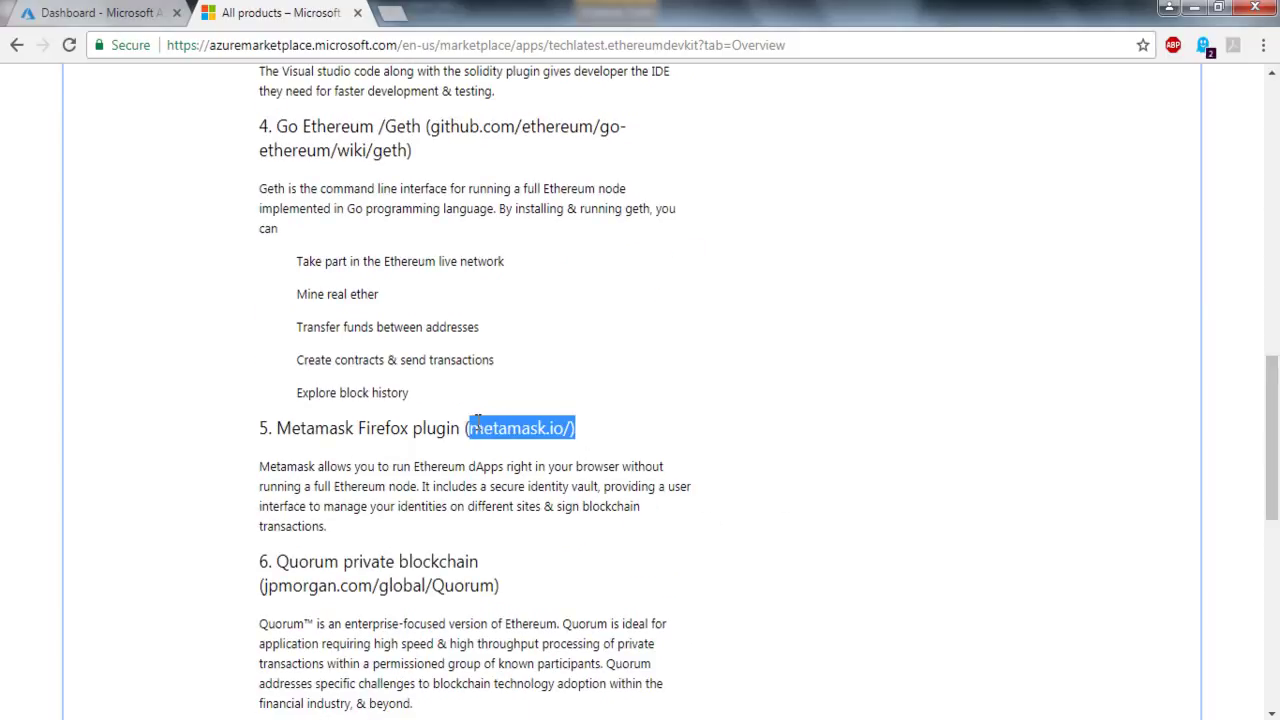
pyautogui.click(668, 486)
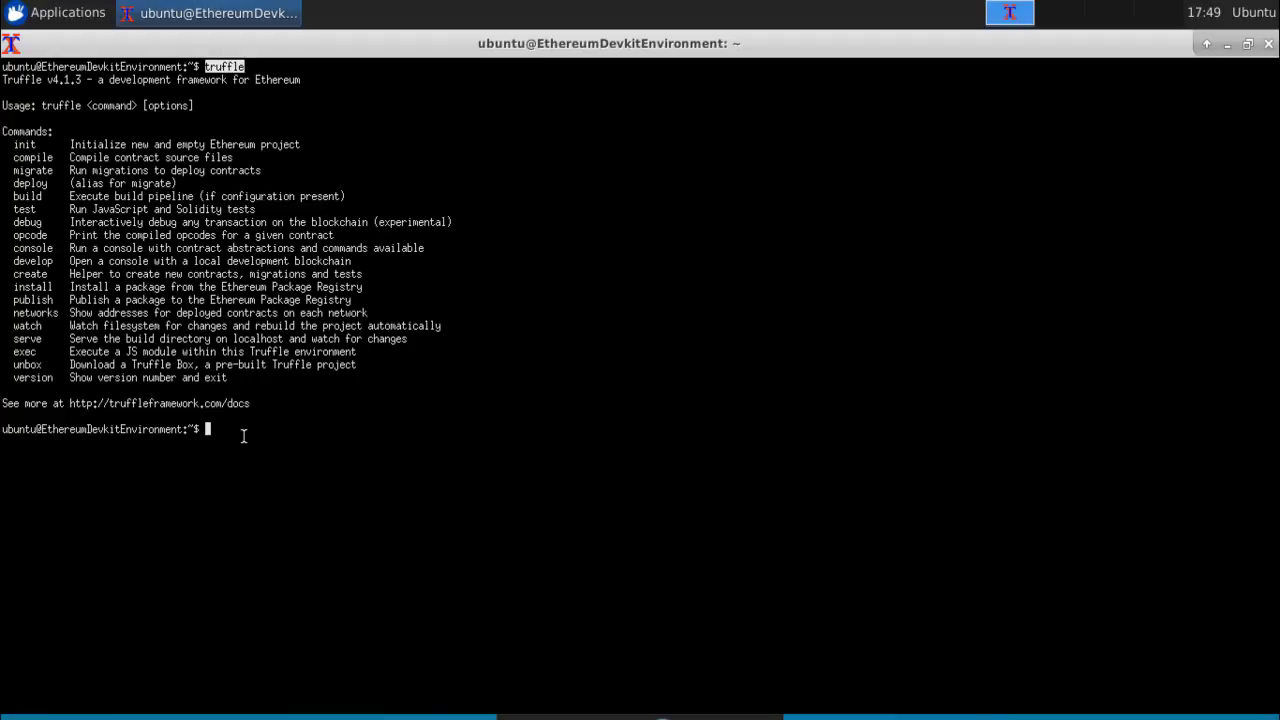
# - Minimize and restore the remote terminal showing the truffle help output
pyautogui.click(1227, 44)
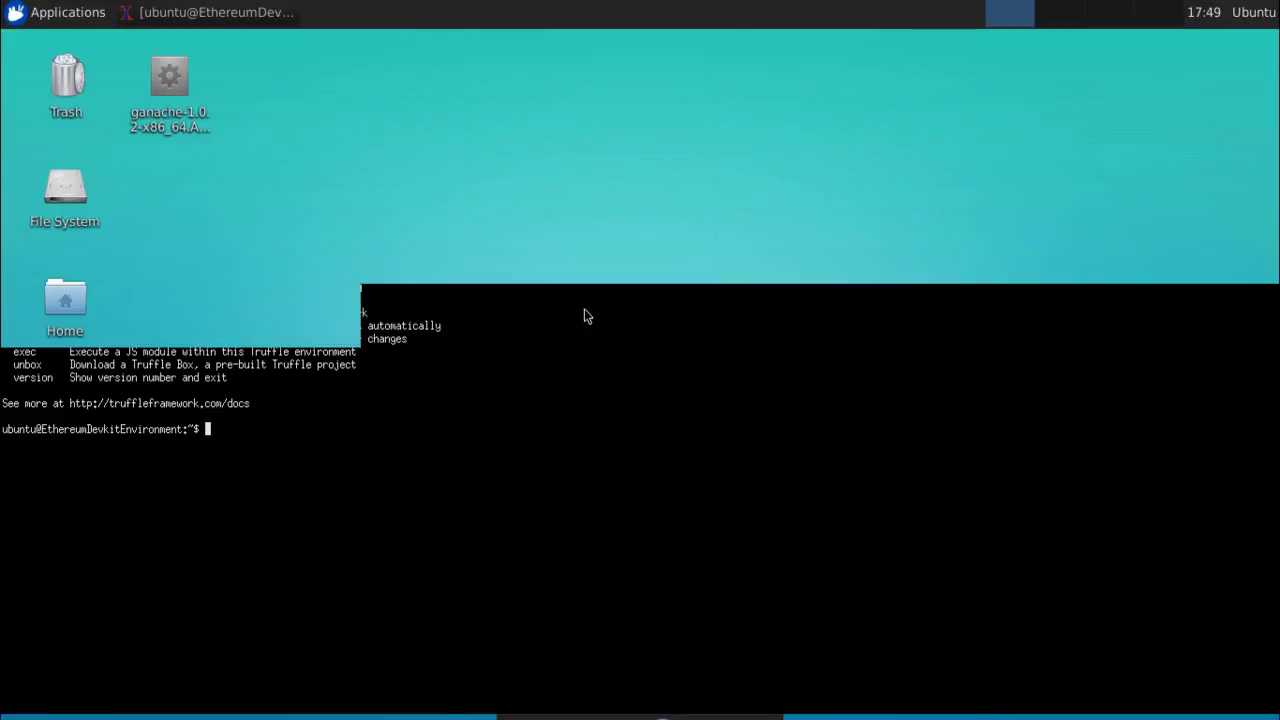
pyautogui.moveTo(797, 5)
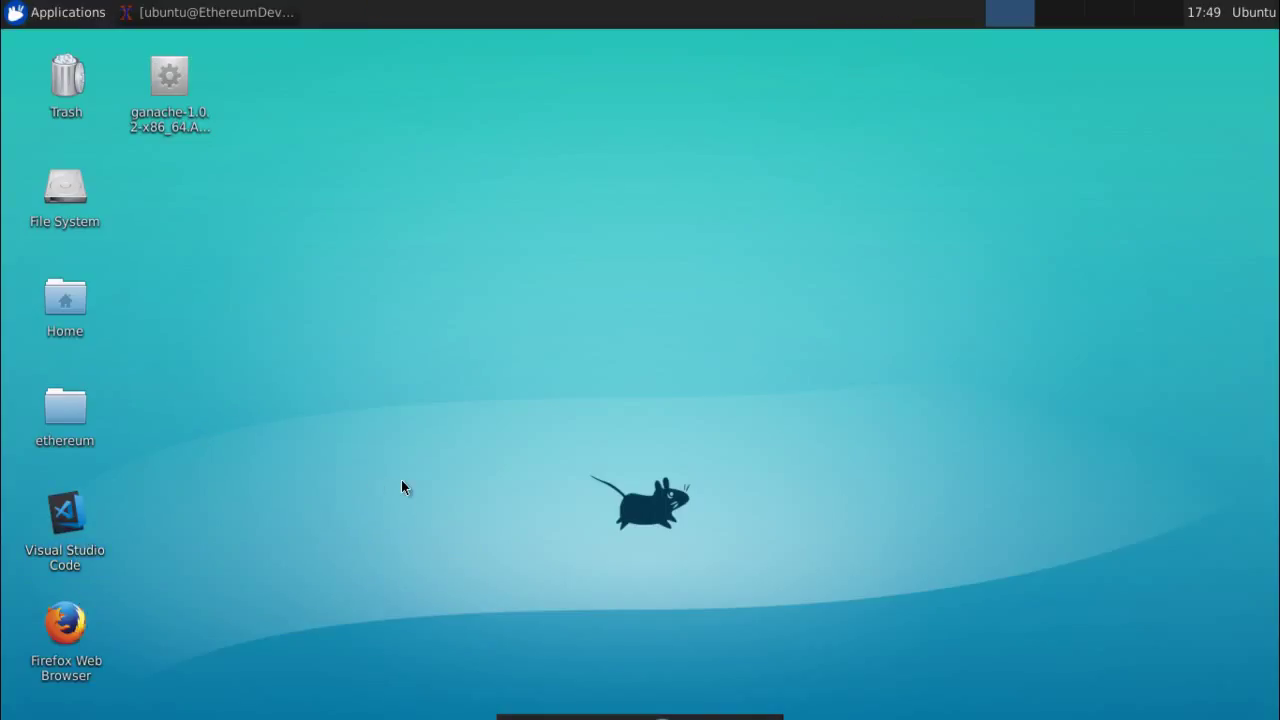
pyautogui.click(215, 12)
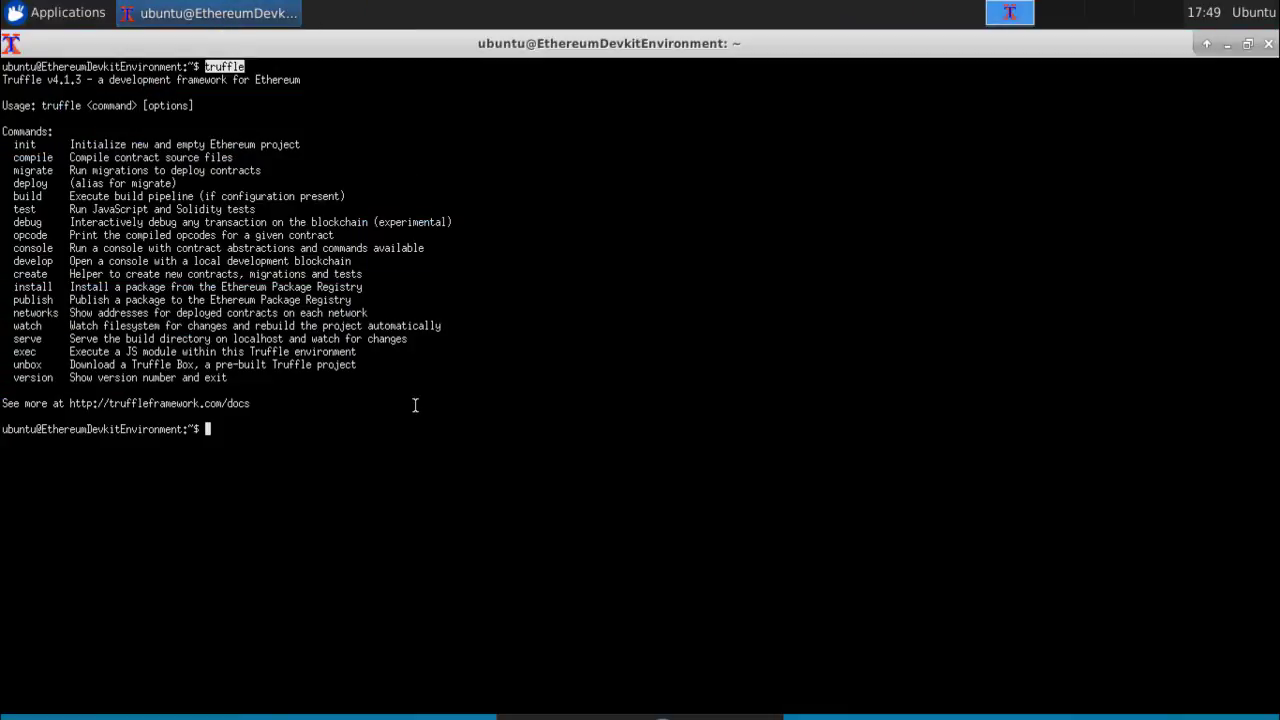
pyautogui.click(414, 405)
# - Change into Desktop/ethereum/demos/helloworld_demo/ using Tab completion
pyautogui.write('cd De')
pyautogui.press('Tab')
pyautogui.write('et')
pyautogui.press('Tab')
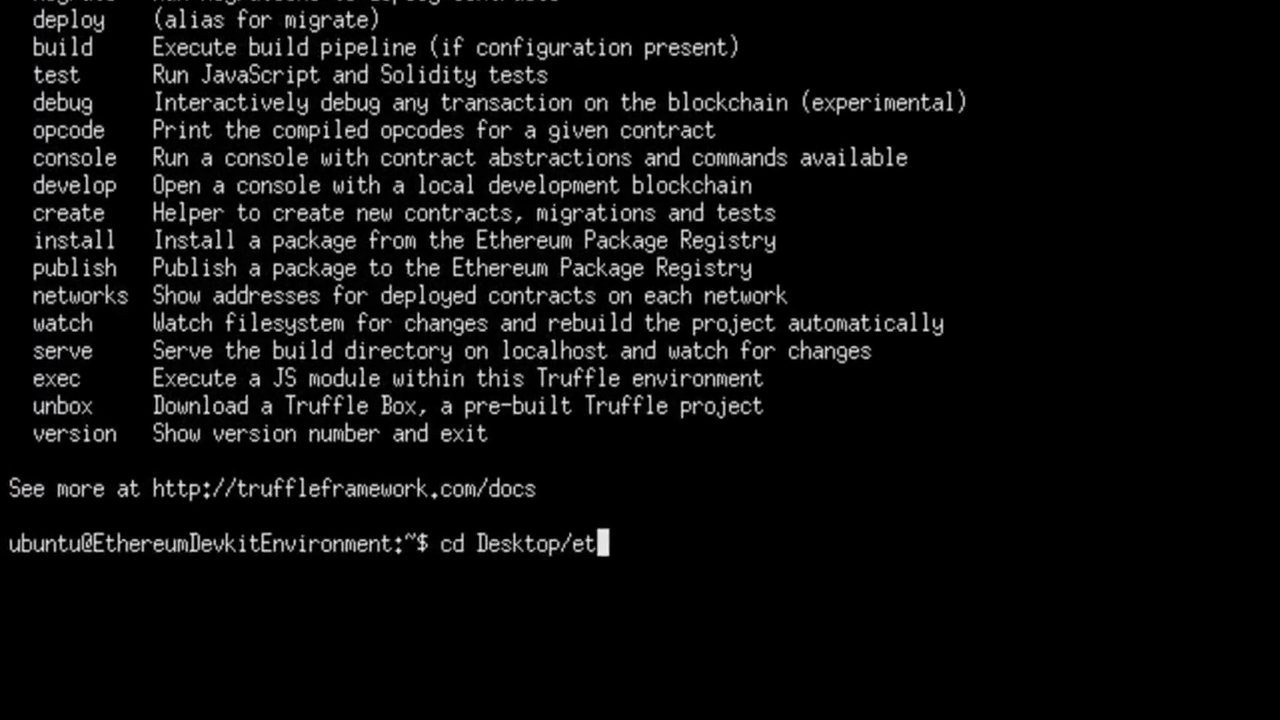
pyautogui.write('demo')
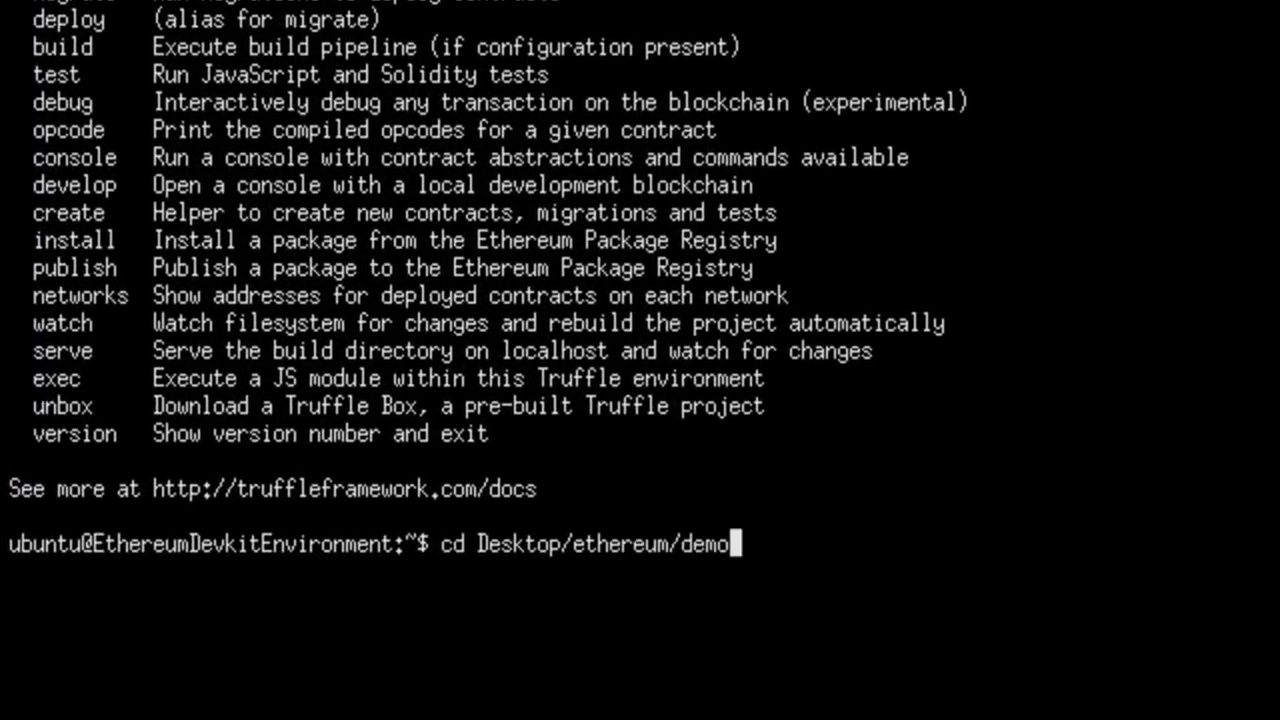
pyautogui.write('s/')
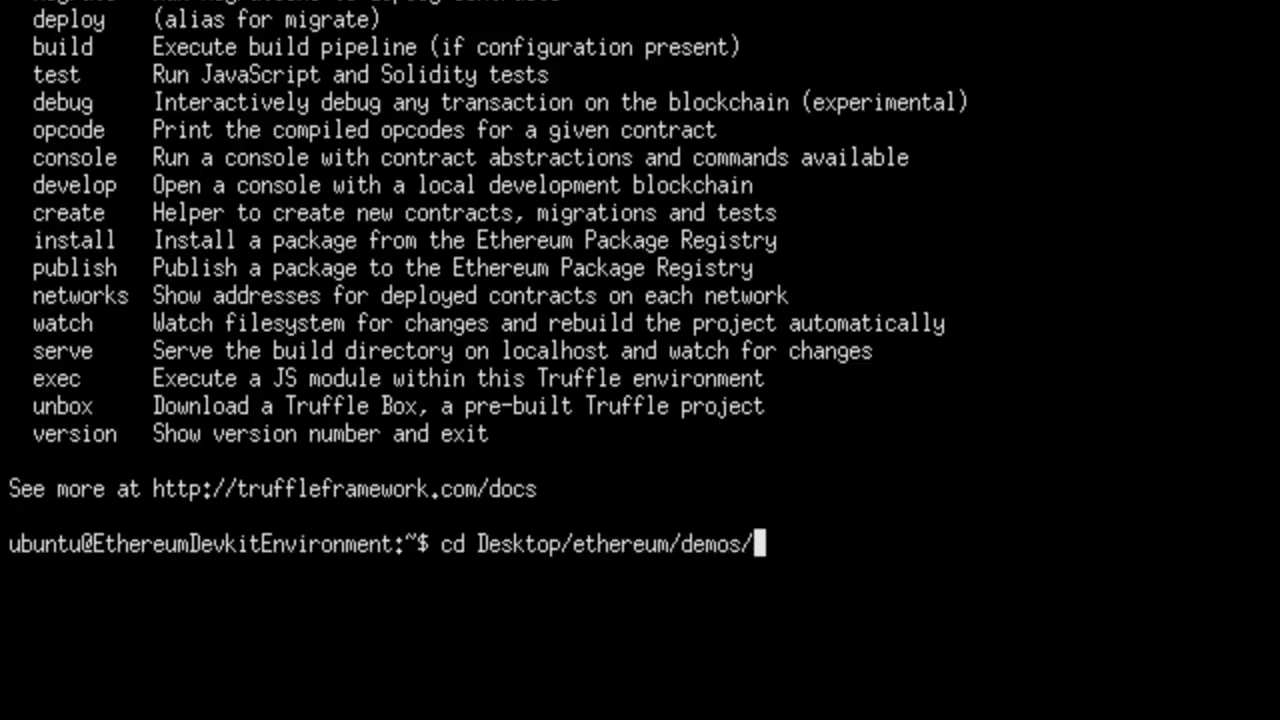
pyautogui.write('h')
pyautogui.press('Tab')
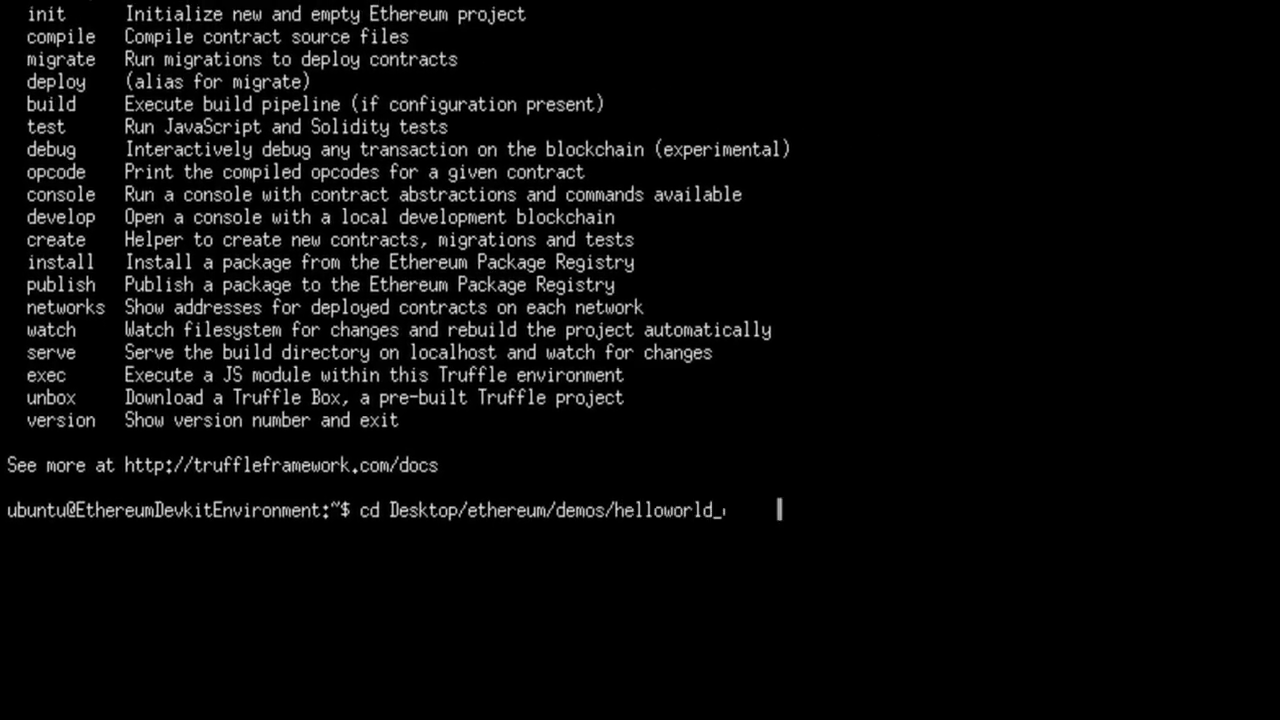
pyautogui.press('Return')
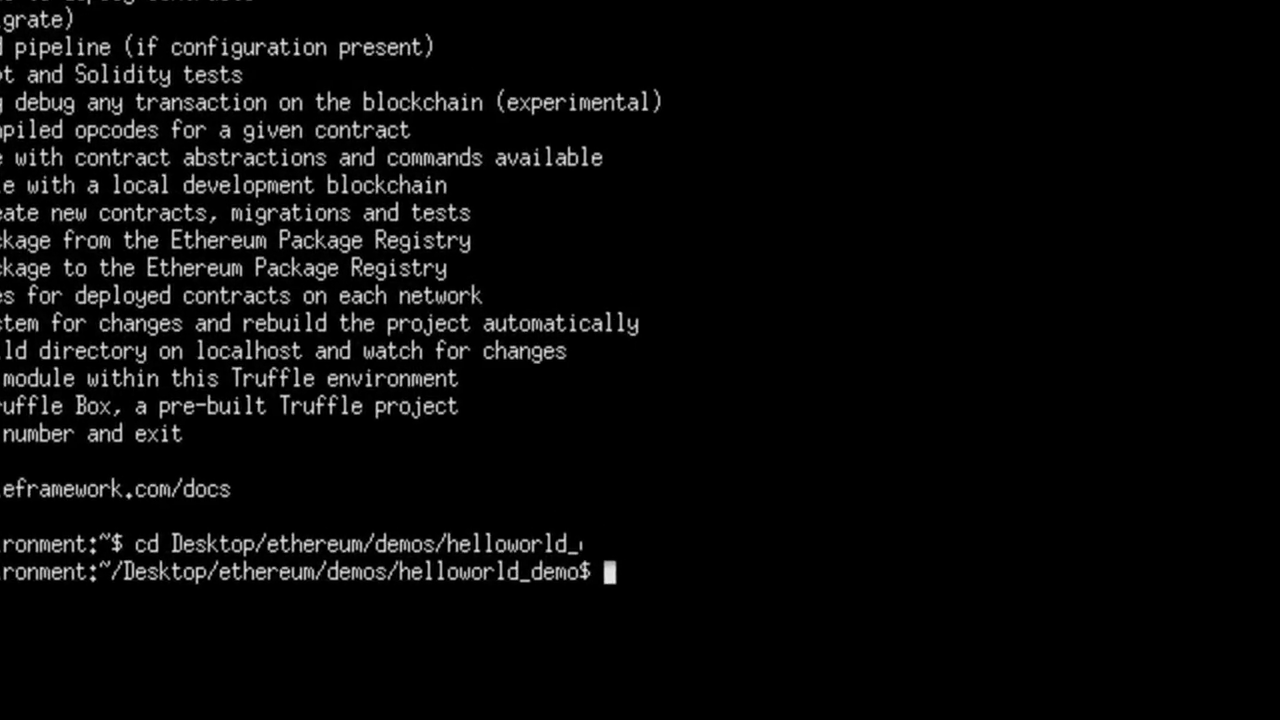
# - Run 'code .' to open the folder in Visual Studio Code, then list files with ls -ltr
pyautogui.write('code ')
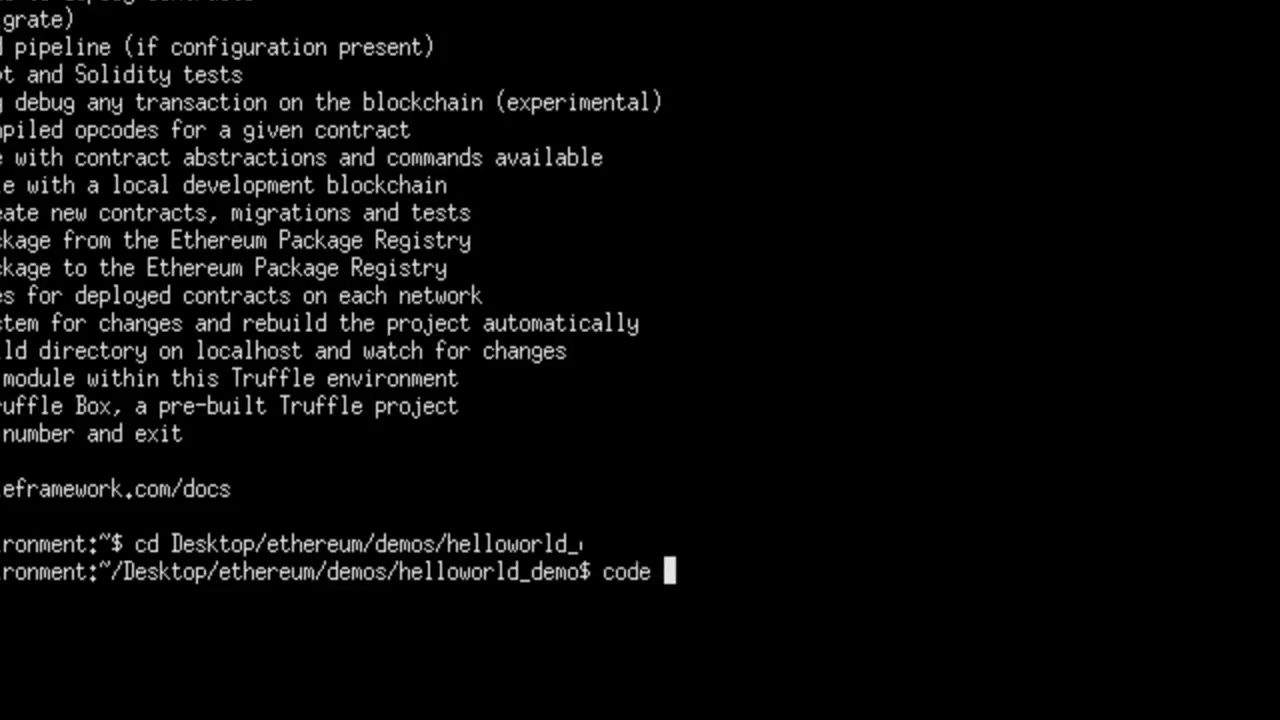
pyautogui.write('.')
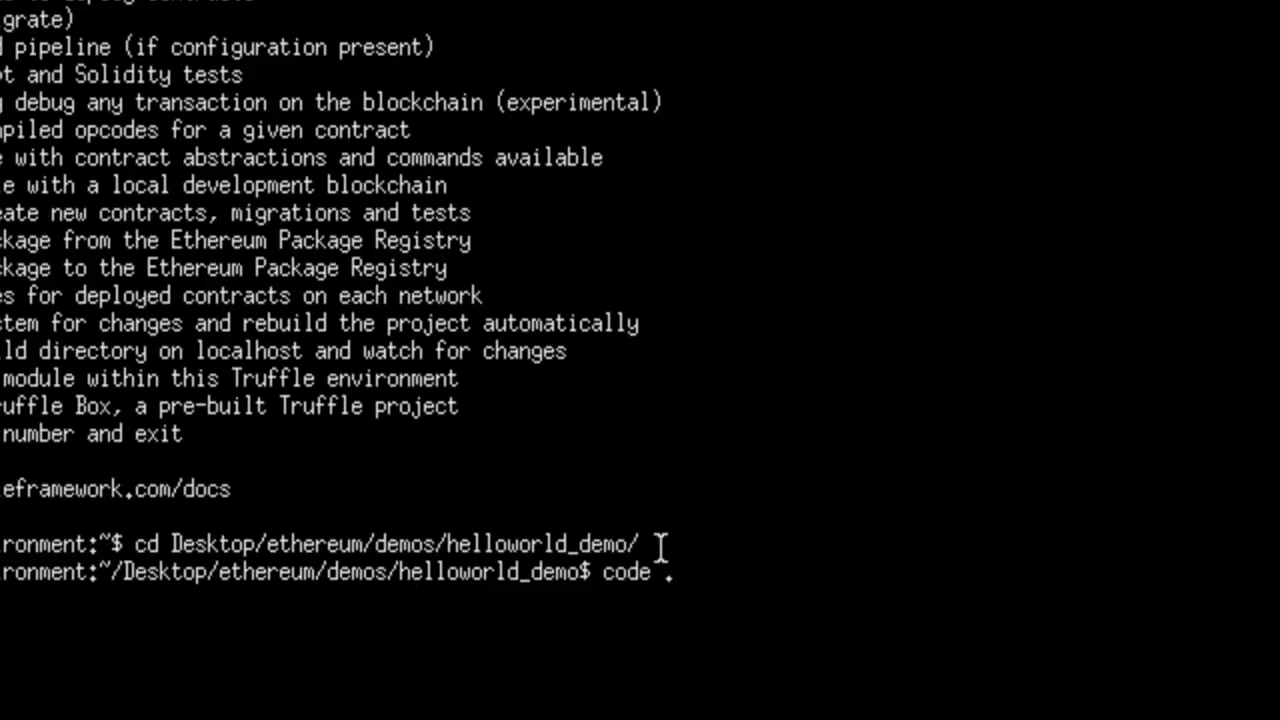
pyautogui.press('Return')
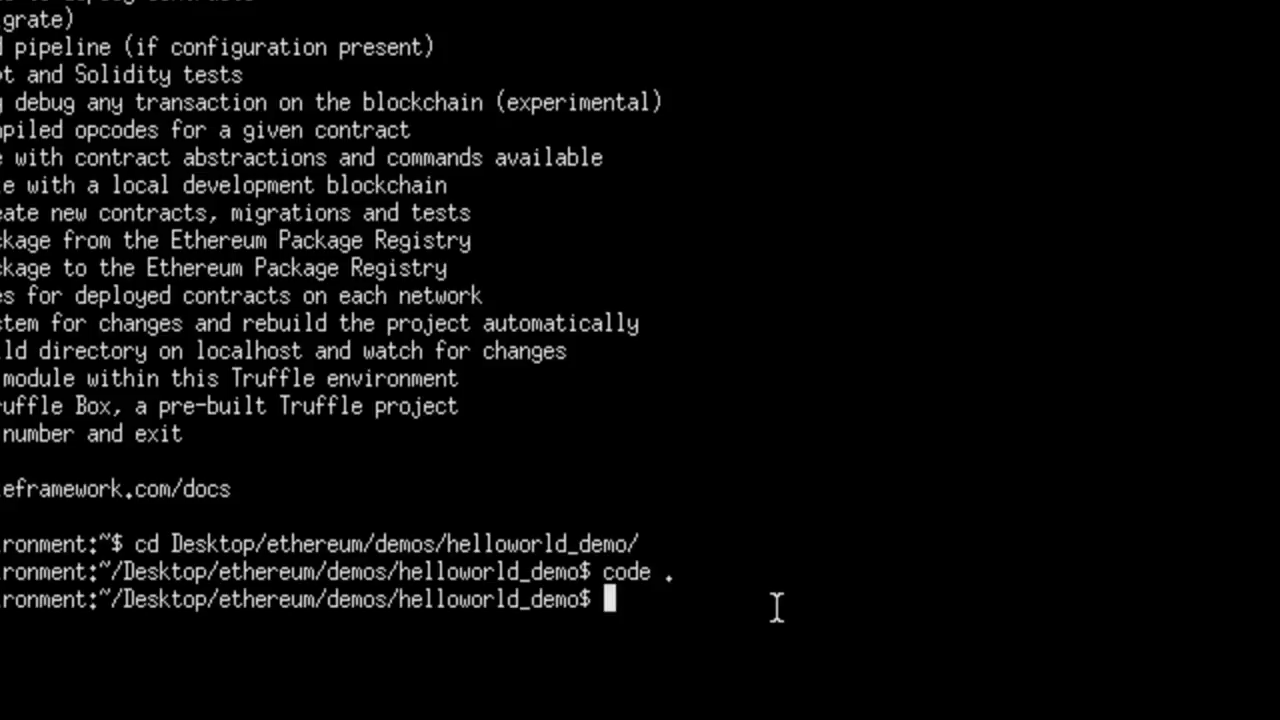
pyautogui.write('ls -ltr')
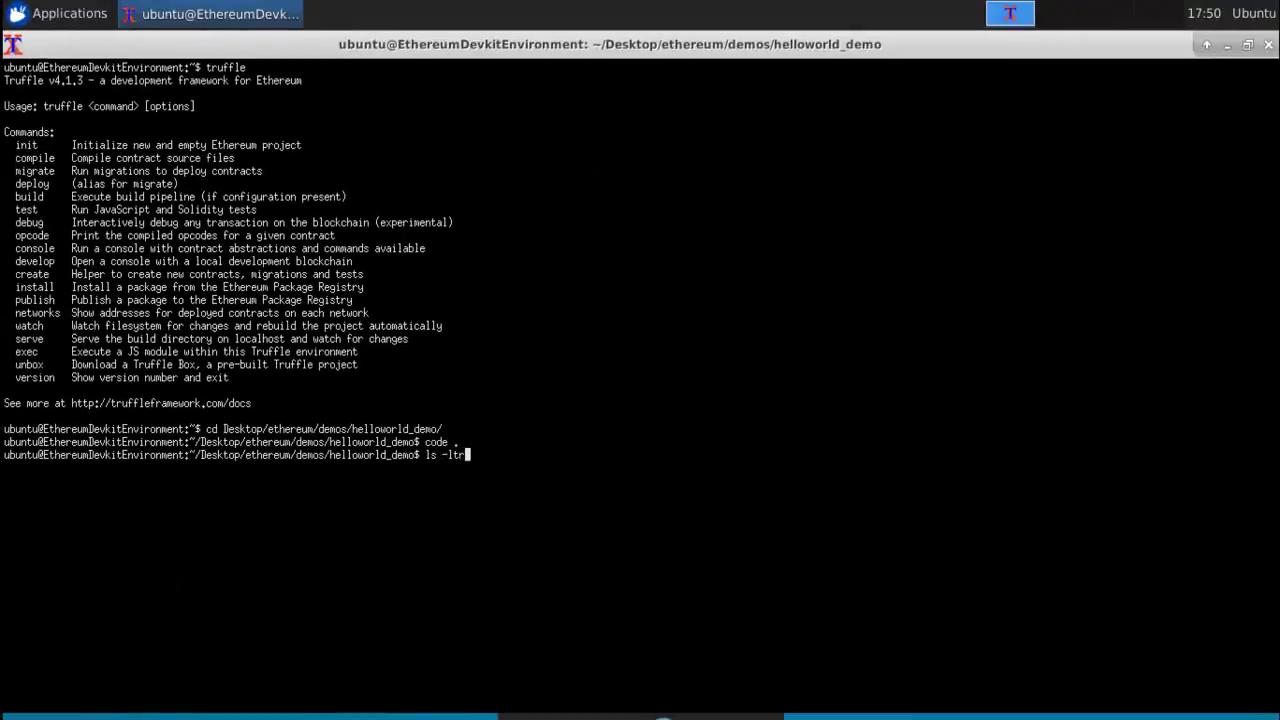
pyautogui.press('Return')
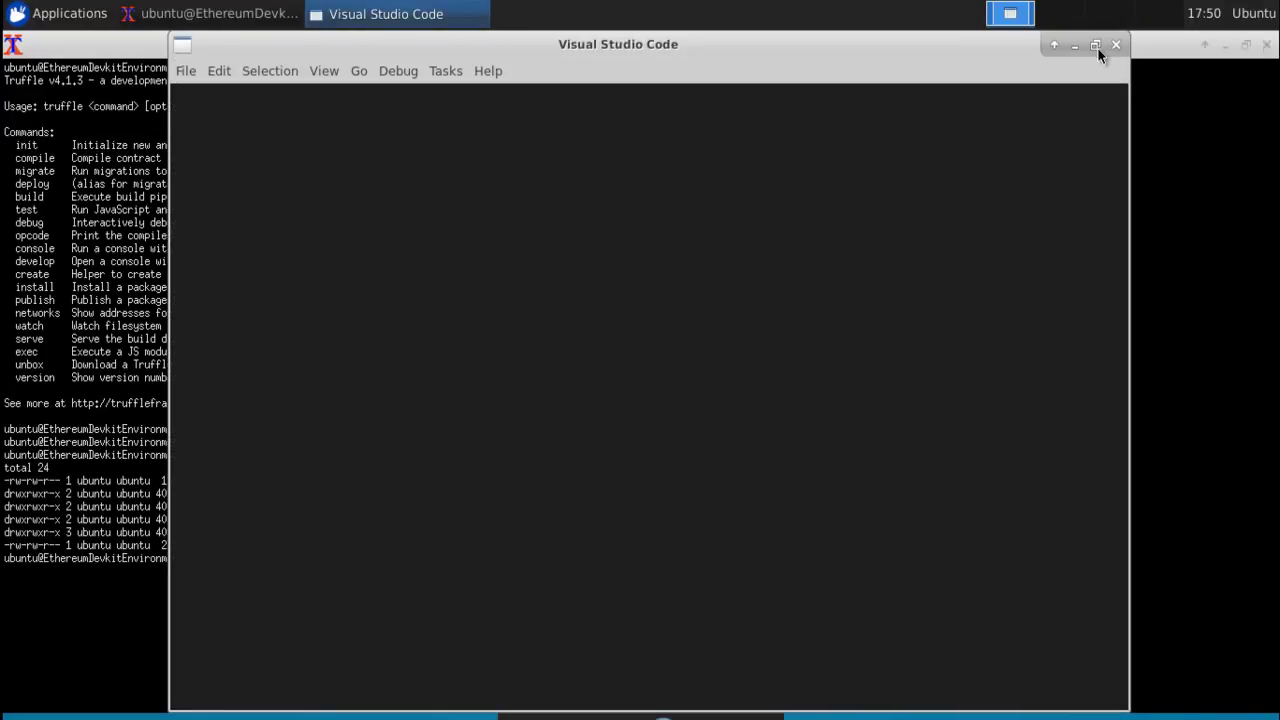
# - Maximize VS Code, close the Welcome tab, and expand HELLOWORLD_DEMO in the Explorer
pyautogui.click(1096, 45)
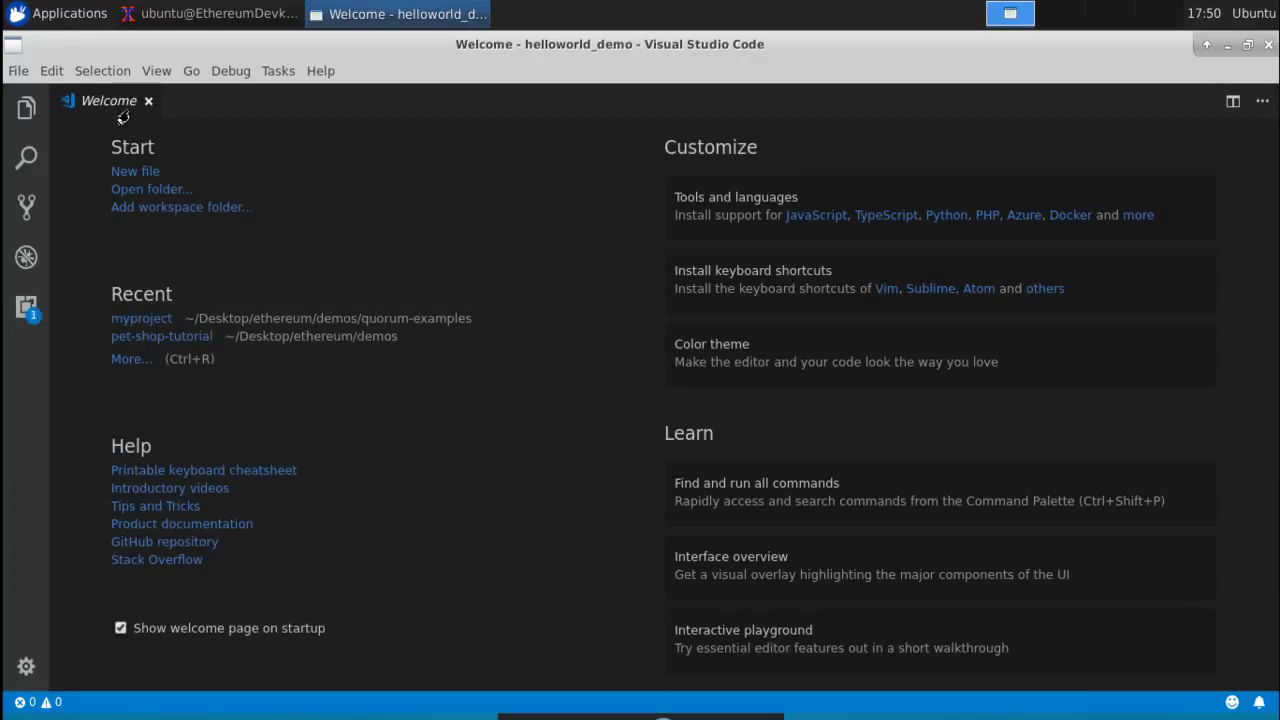
pyautogui.click(147, 101)
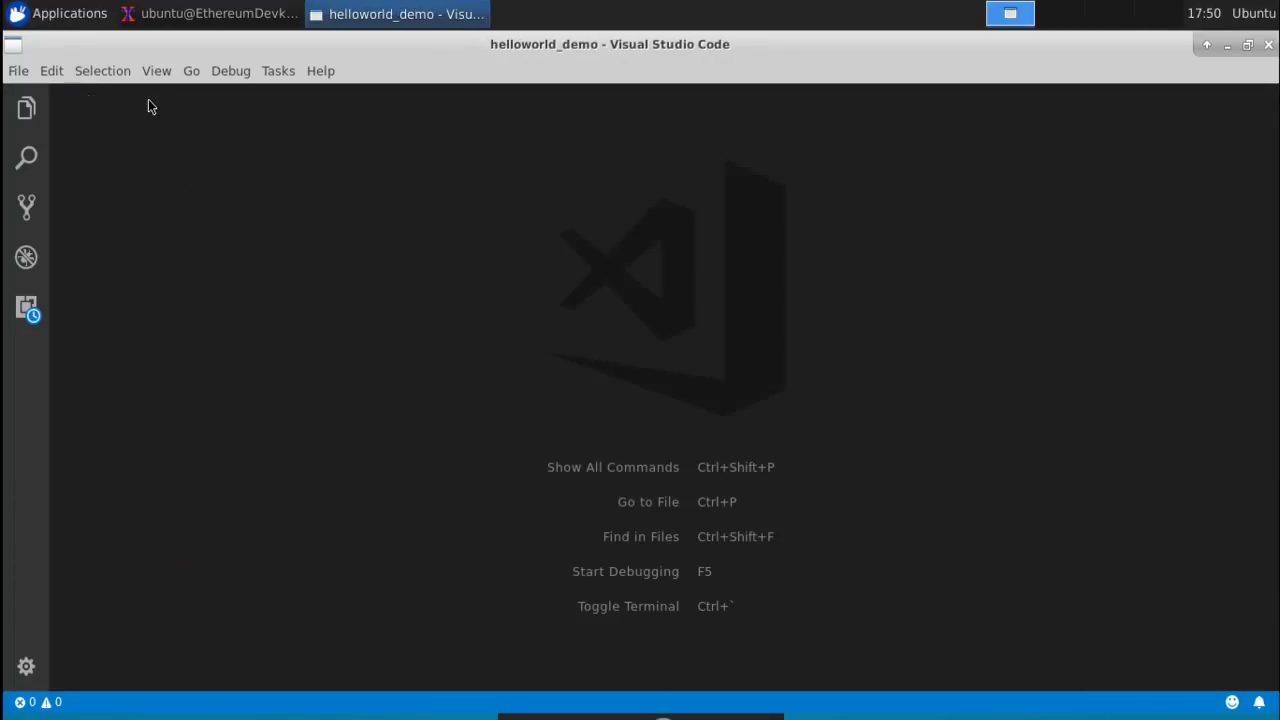
pyautogui.click(22, 120)
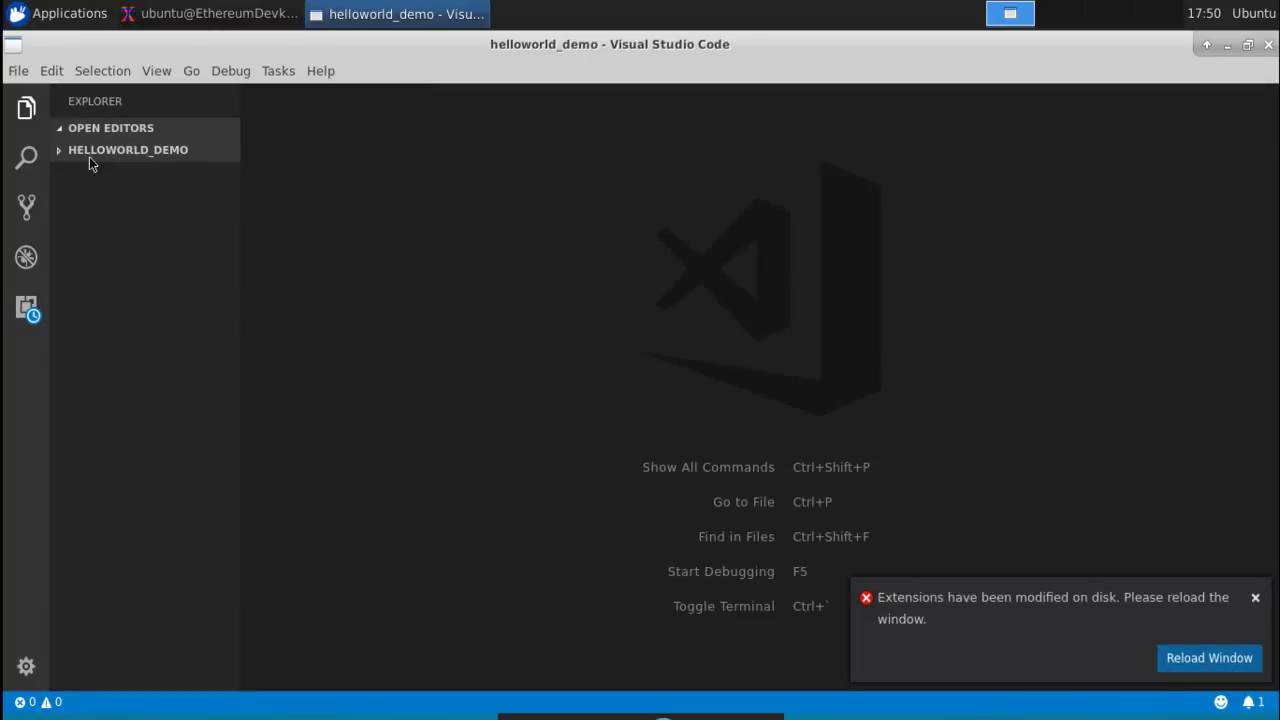
pyautogui.click(56, 155)
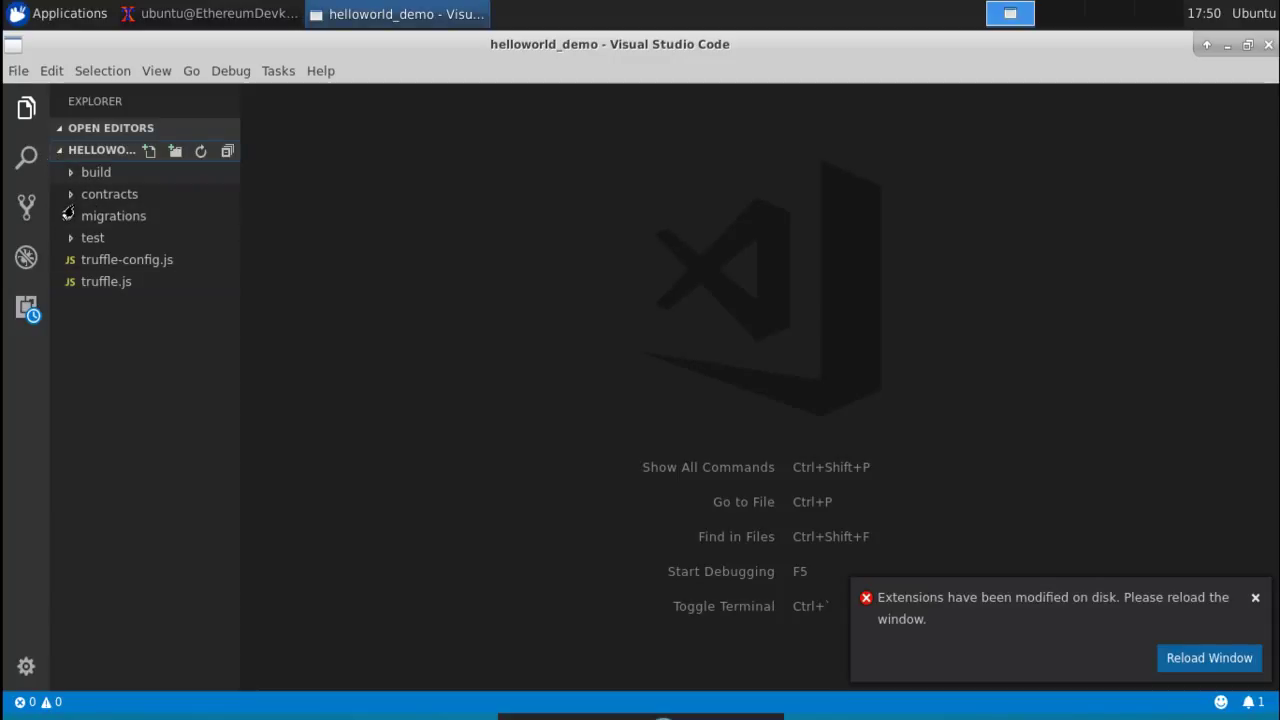
# - Expand the contracts and migrations folders and dismiss the extensions-modified notification
pyautogui.click(65, 200)
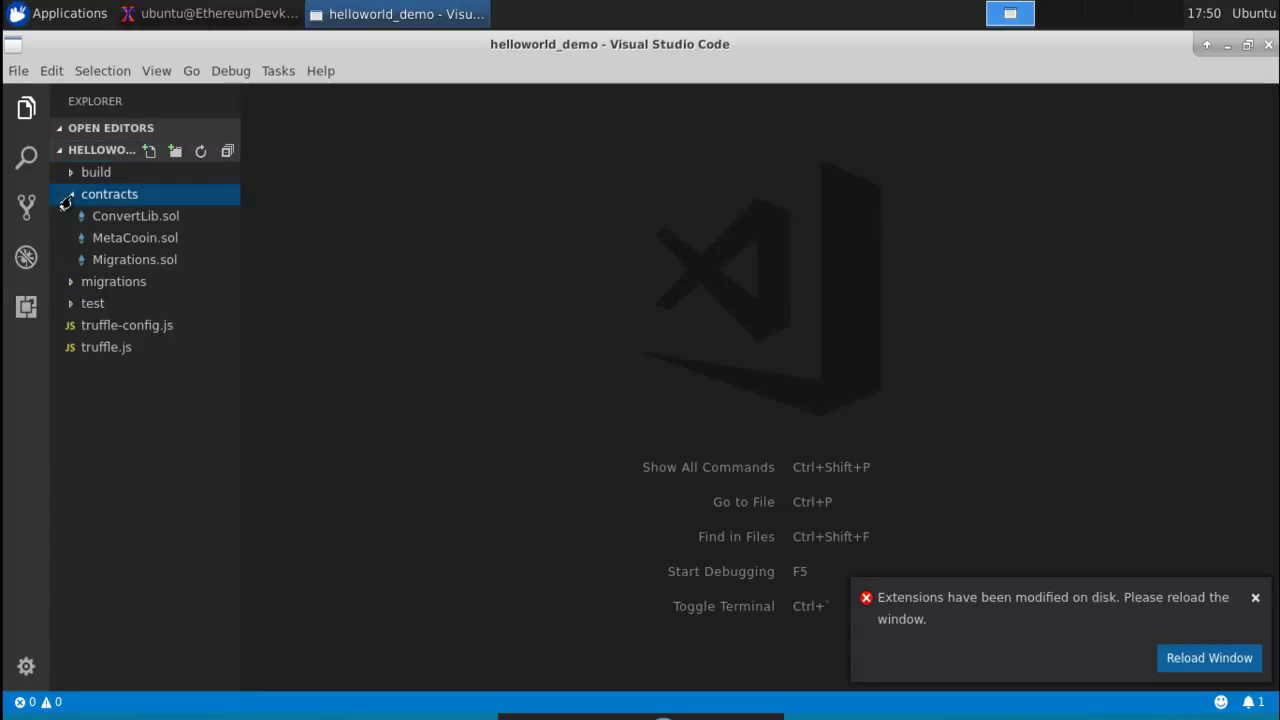
pyautogui.click(65, 290)
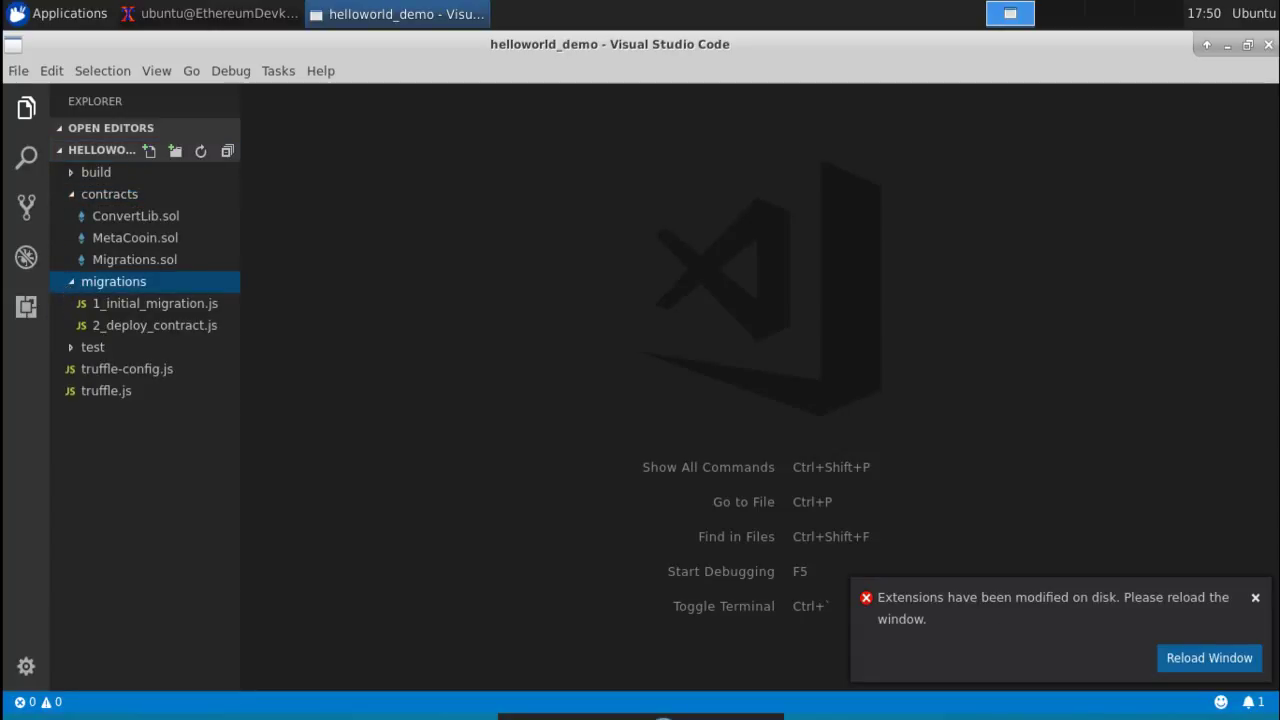
pyautogui.click(1252, 600)
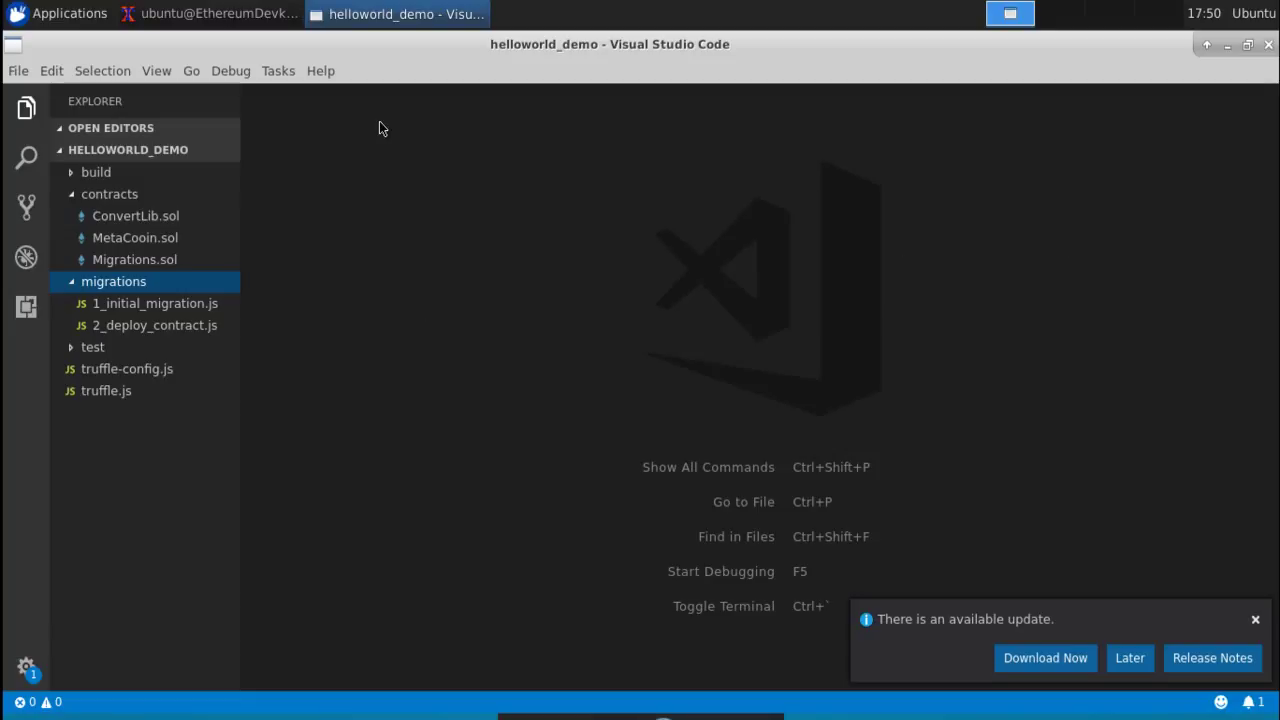
pyautogui.click(492, 265)
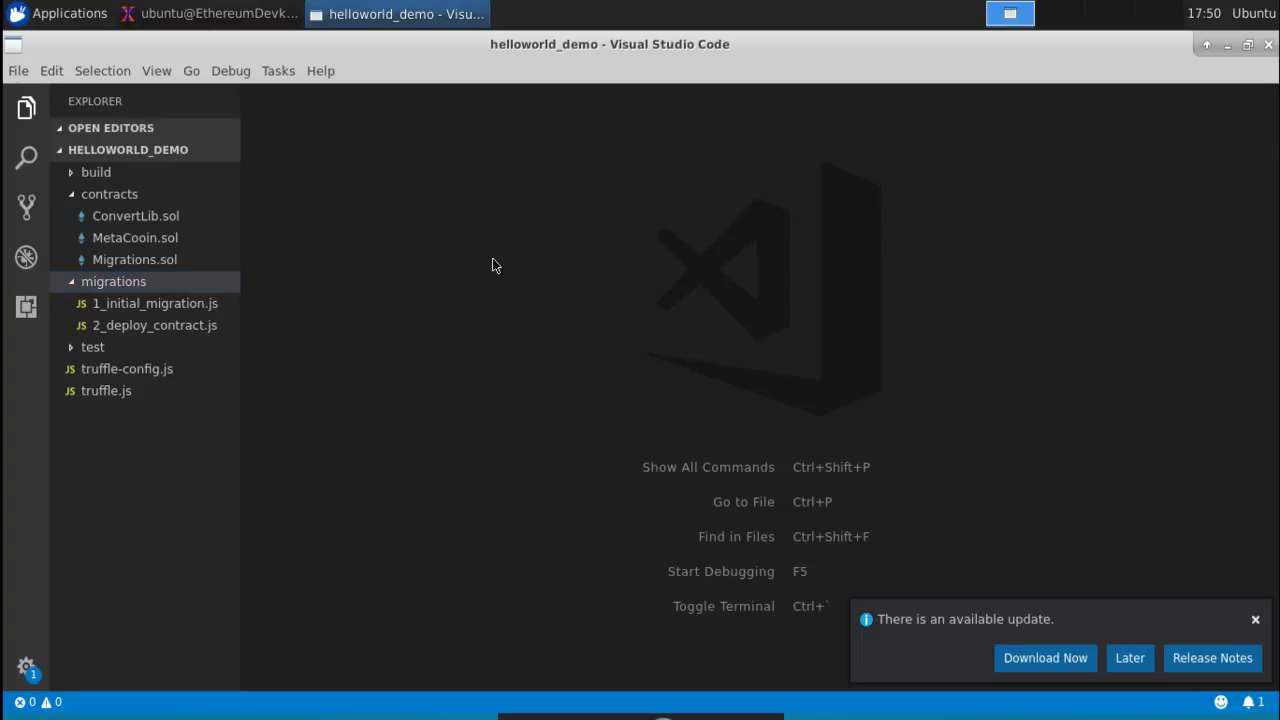